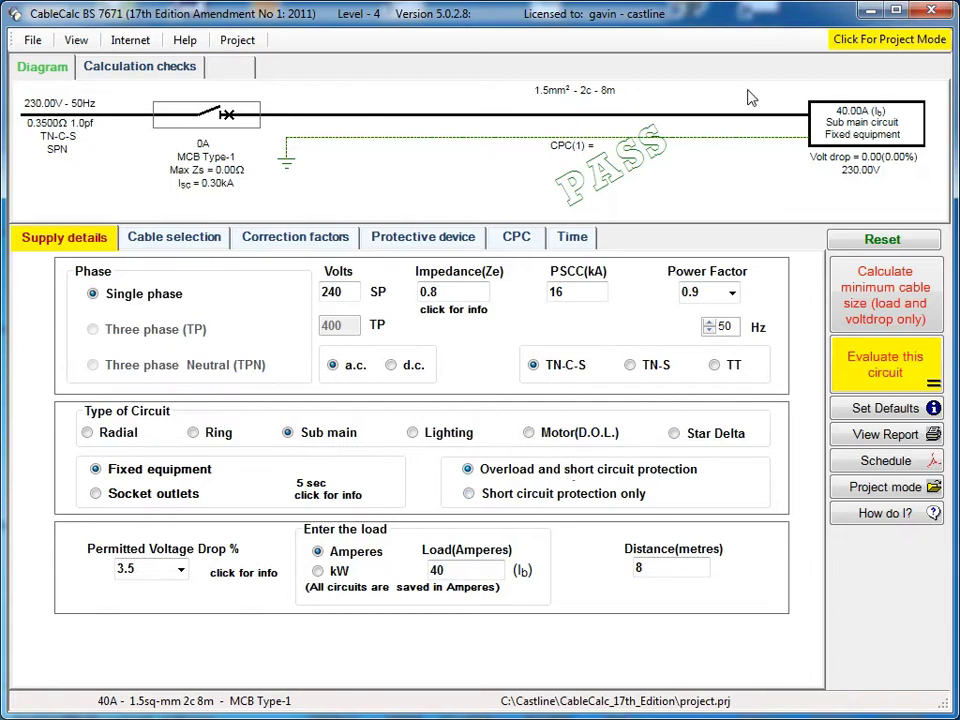
Switch from Quick Calculation to Project mode, leaving only the Supply in the tree.
click(865, 44)
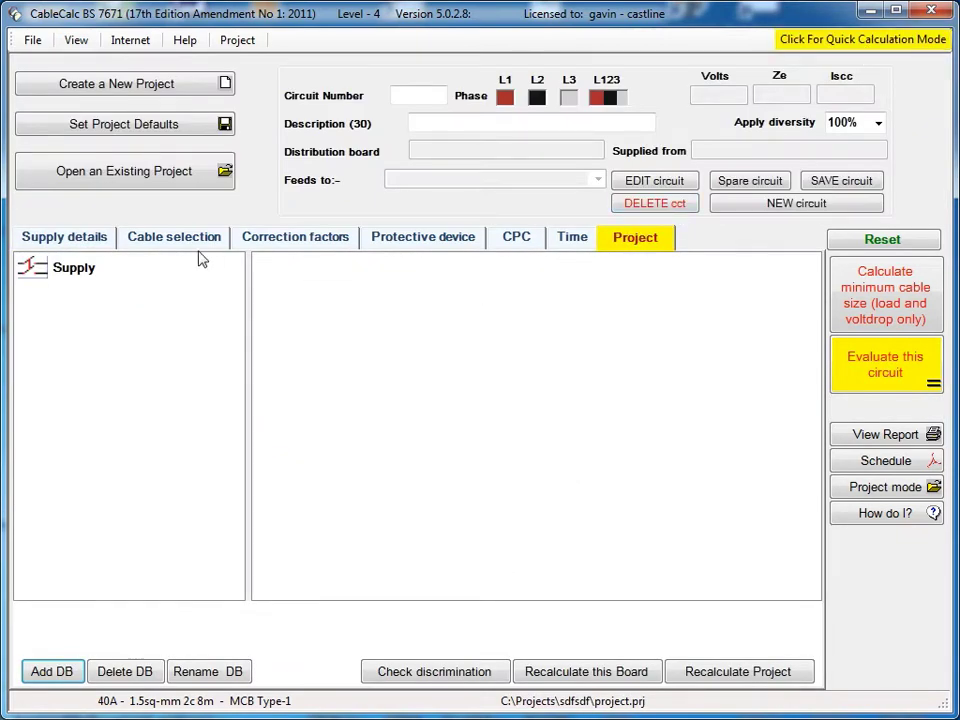
Create a new project named 'Test Project'.
click(114, 86)
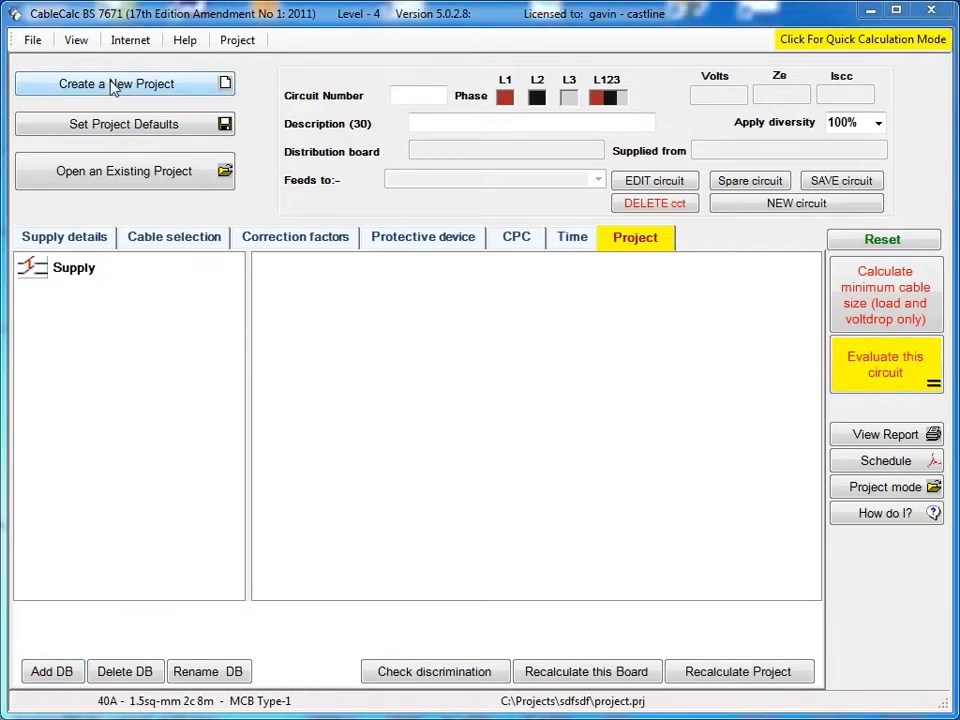
text(T)
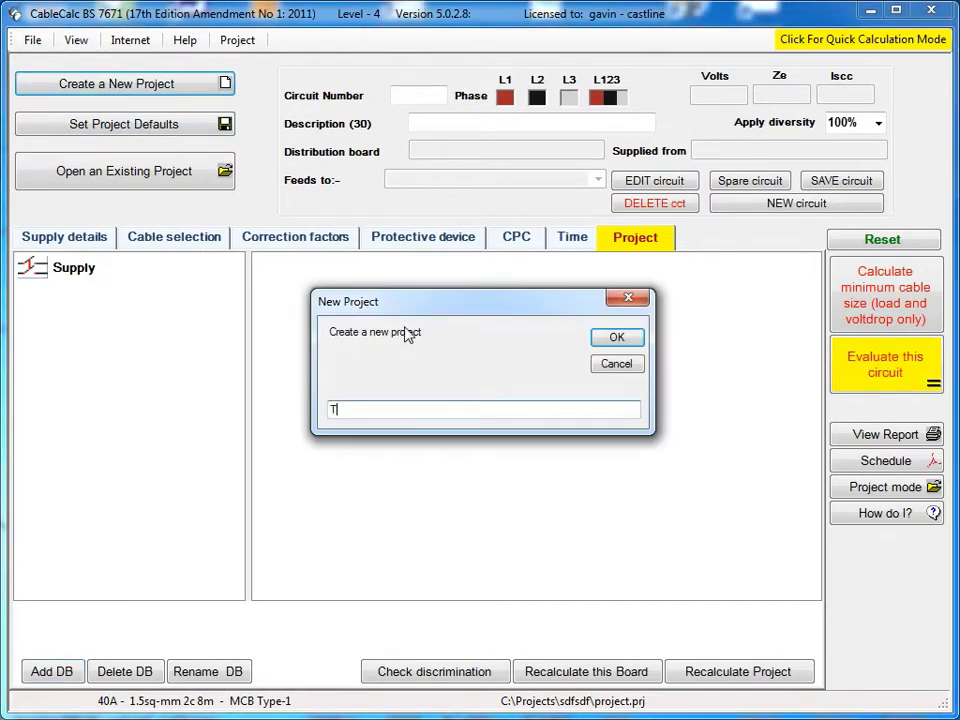
text(est Project)
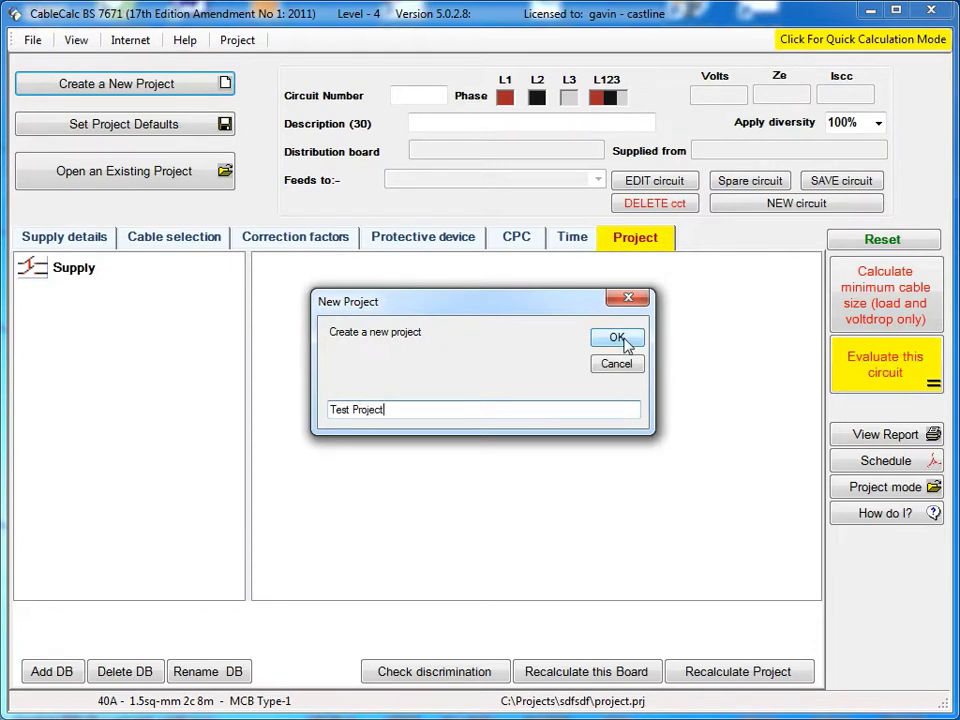
click(617, 338)
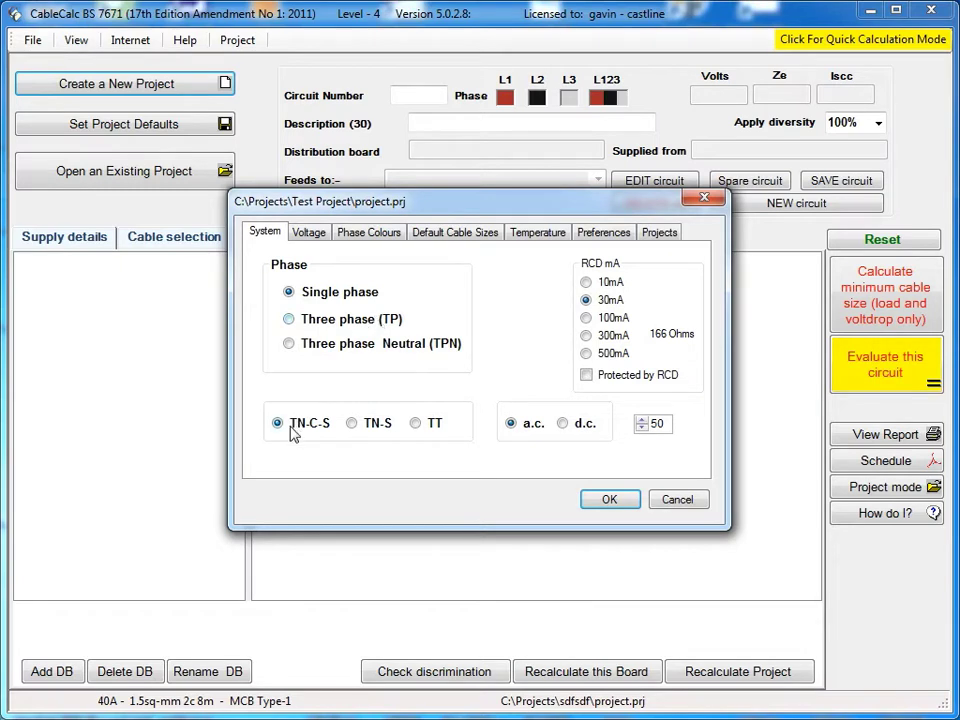
Set the project's maximum voltage drop to 5.0 percent.
click(309, 232)
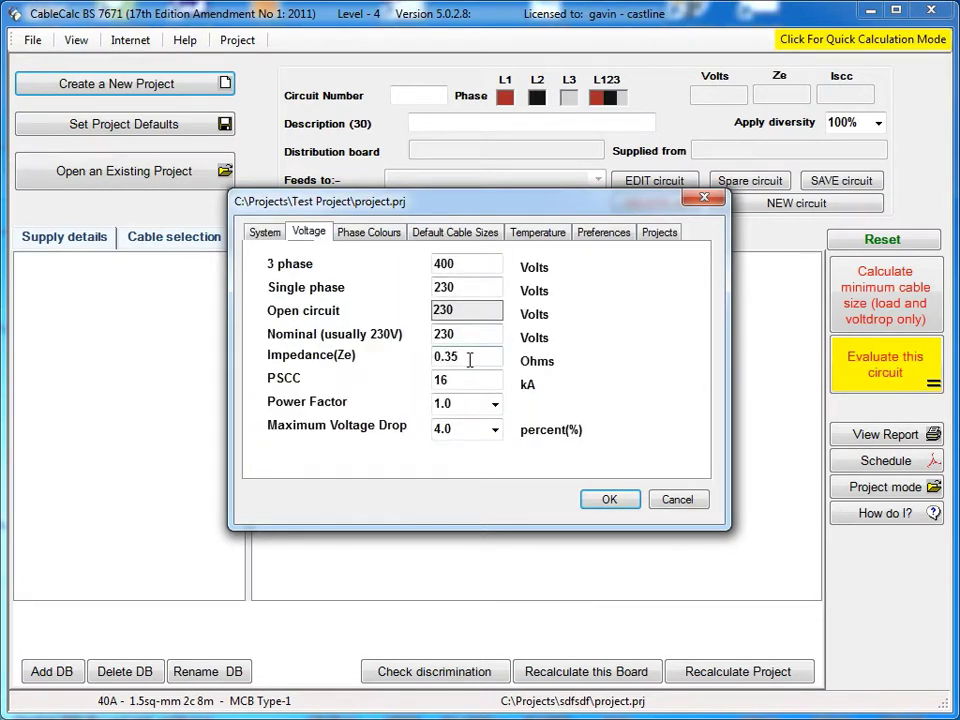
click(494, 429)
click(471, 126)
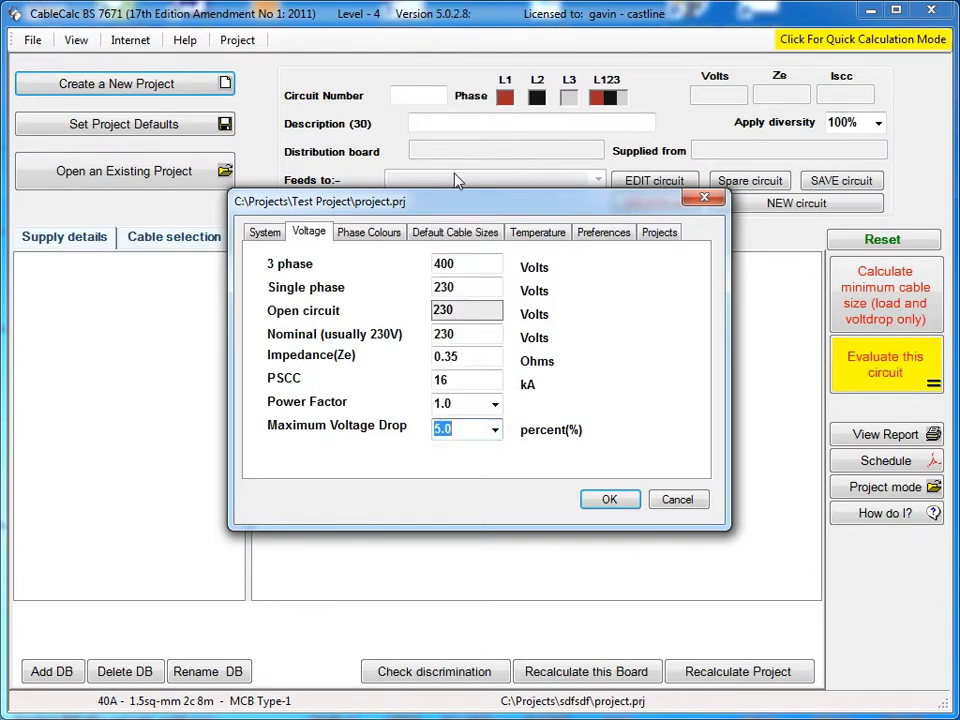
click(609, 499)
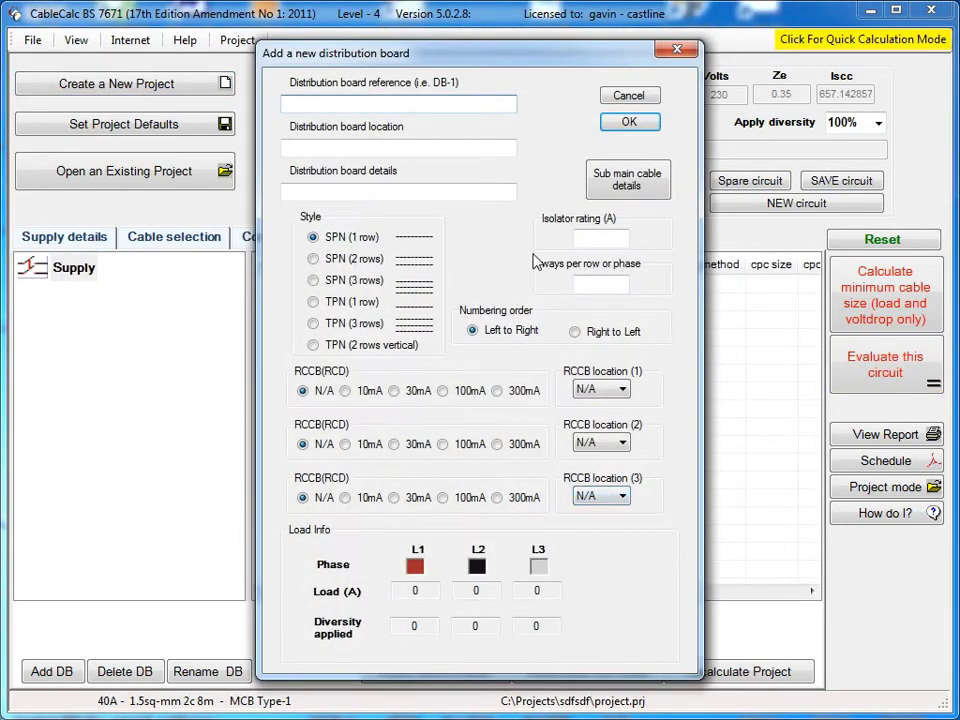
Add distribution board DB-1 under the Supply and acknowledge the confirmation.
text(DB-1)
click(628, 121)
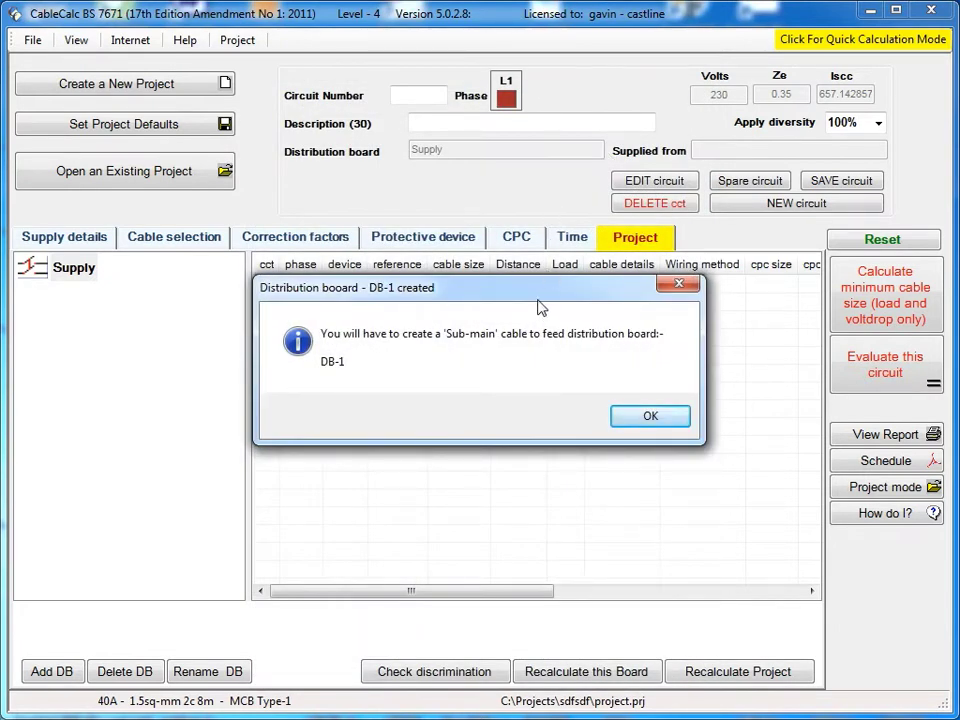
click(648, 418)
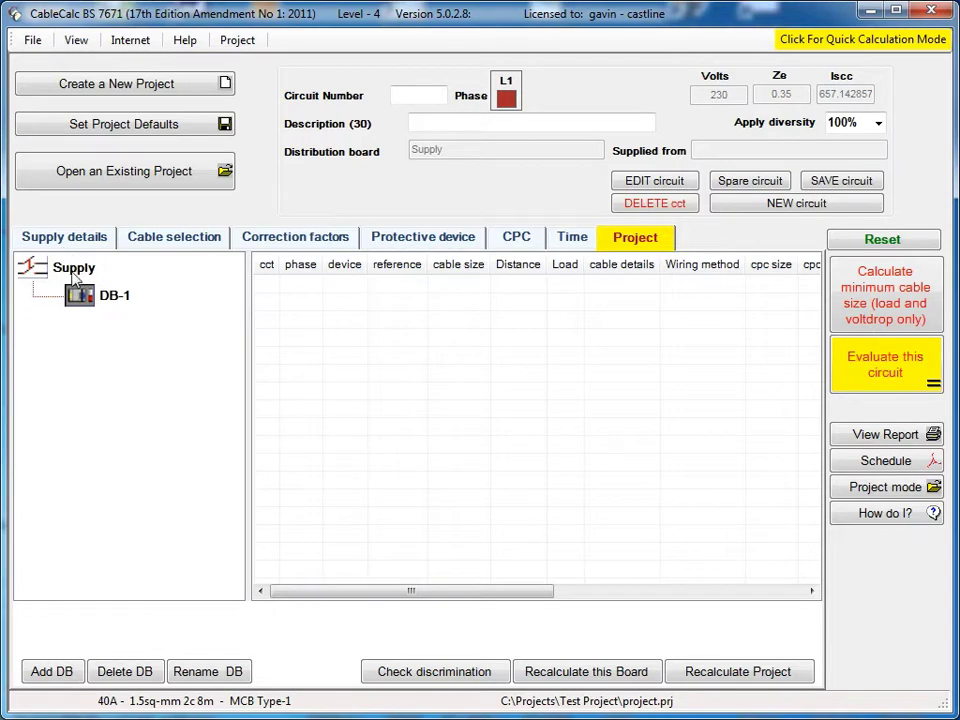
Start a new circuit from the Supply with a 60 A load and 1 m distance.
click(60, 270)
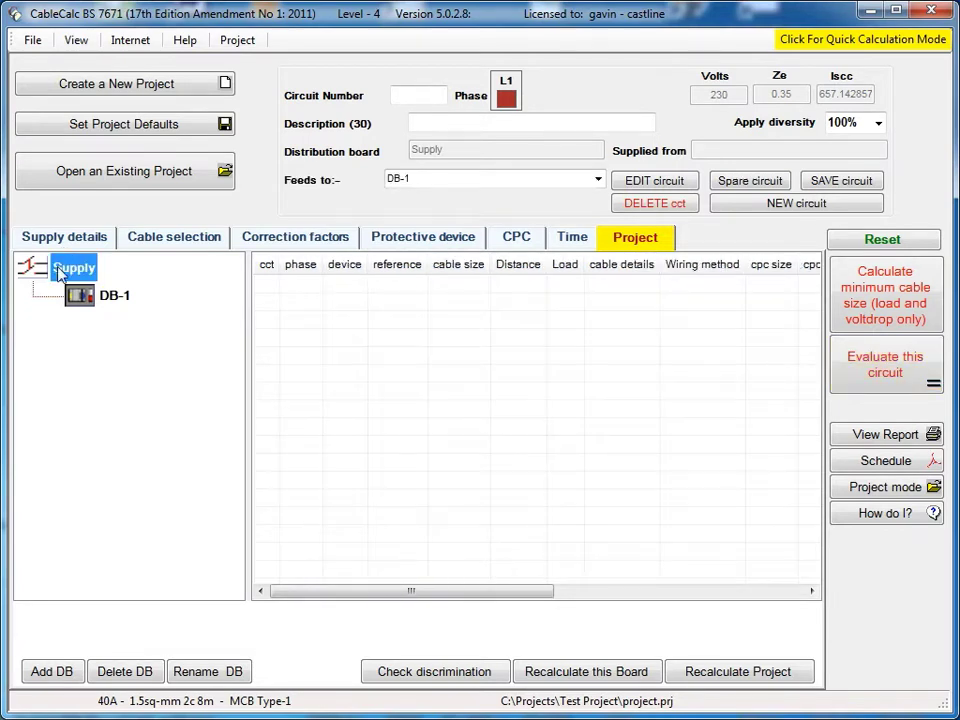
click(790, 203)
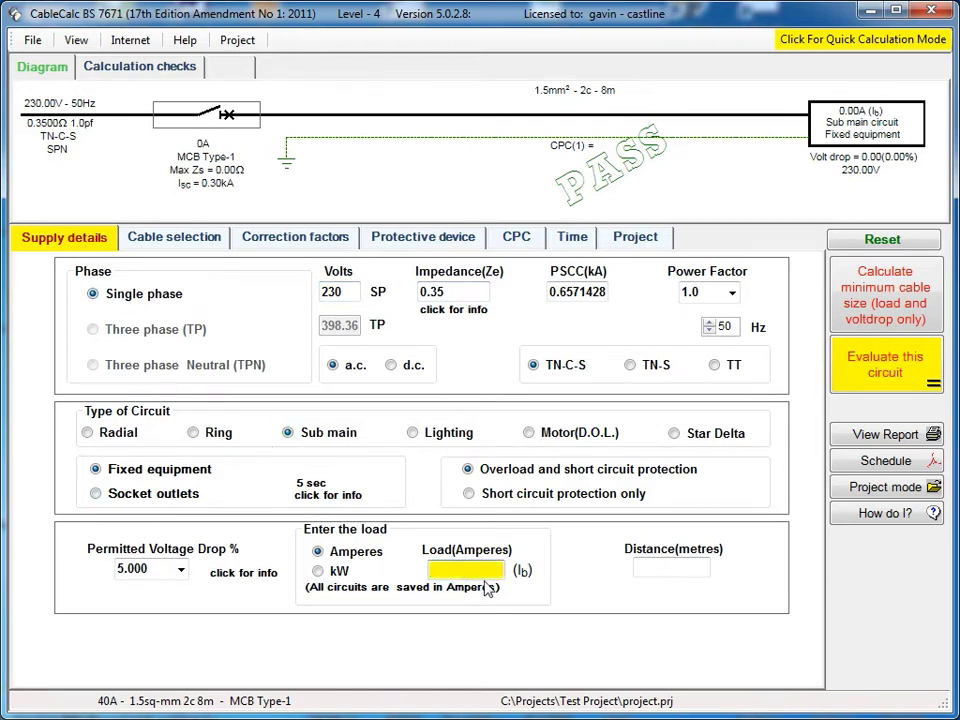
text(60)
click(659, 571)
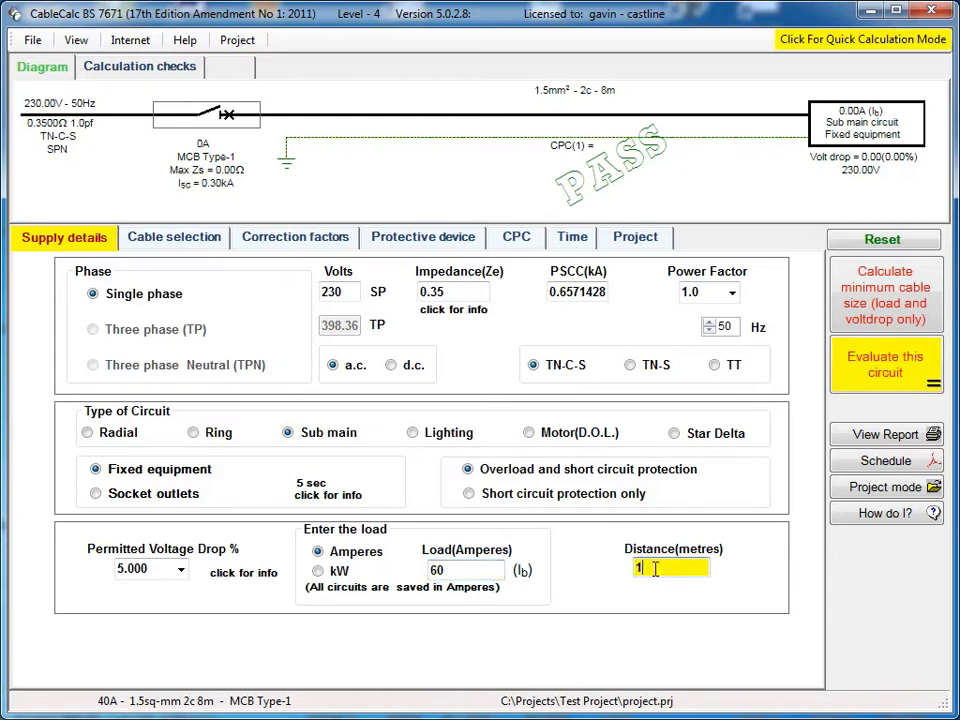
Select SINGLES BS 6004 (6491X) copper cable at 16 mm² for the circuit.
click(174, 237)
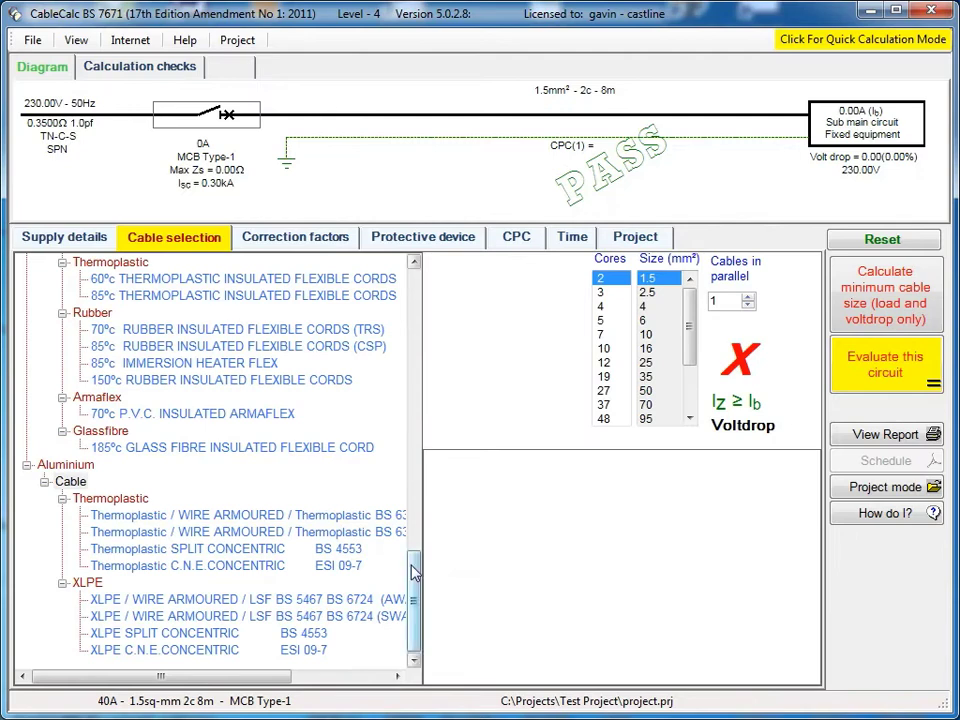
drag(414, 572, 418, 275)
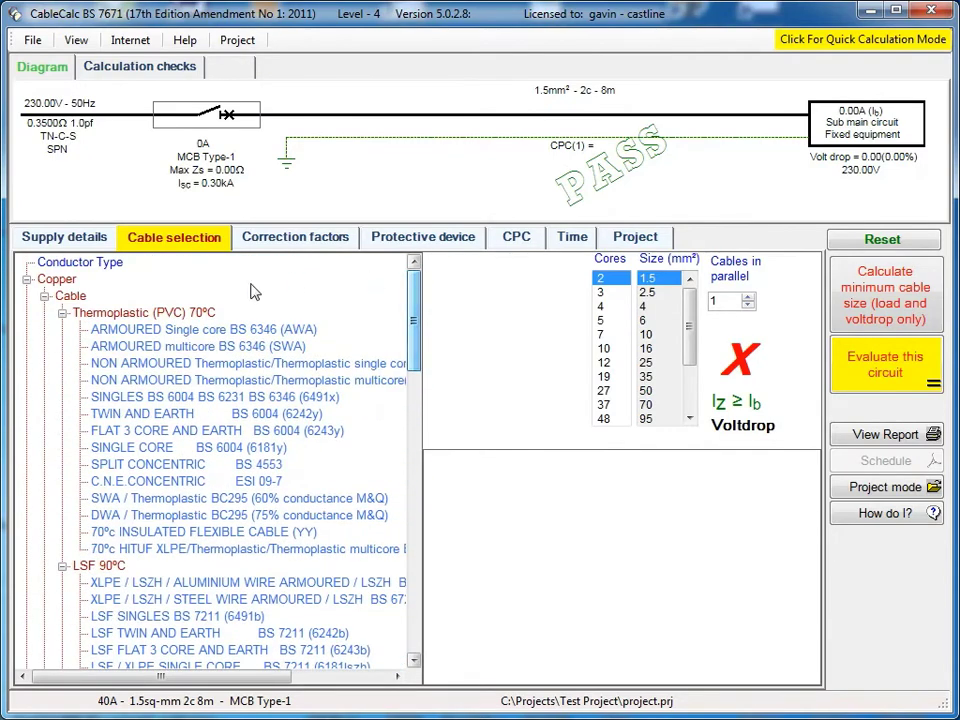
click(156, 401)
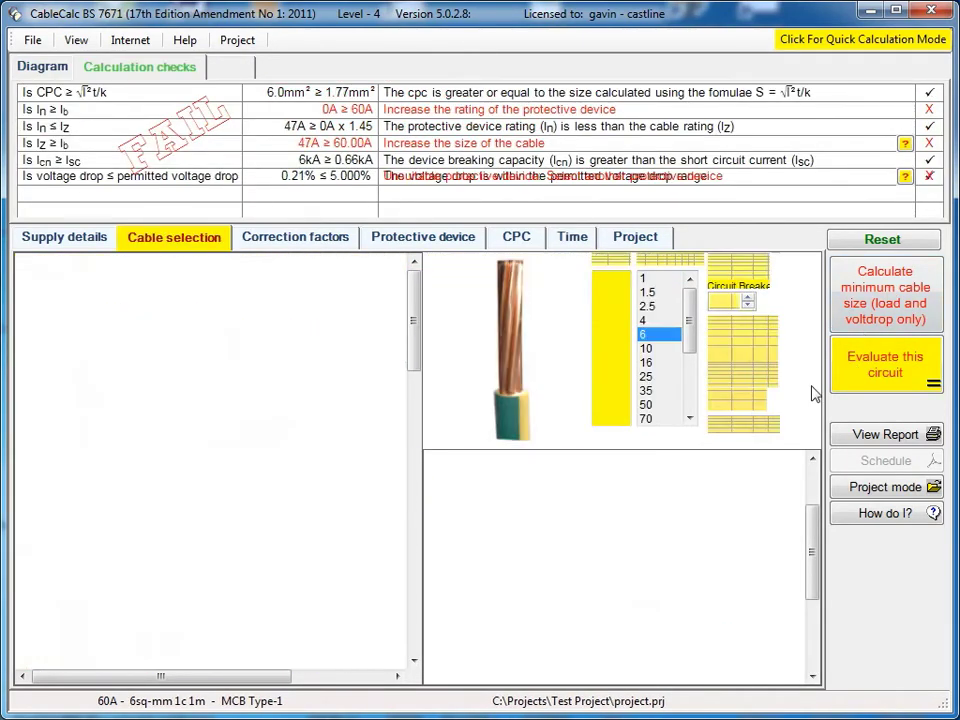
click(648, 364)
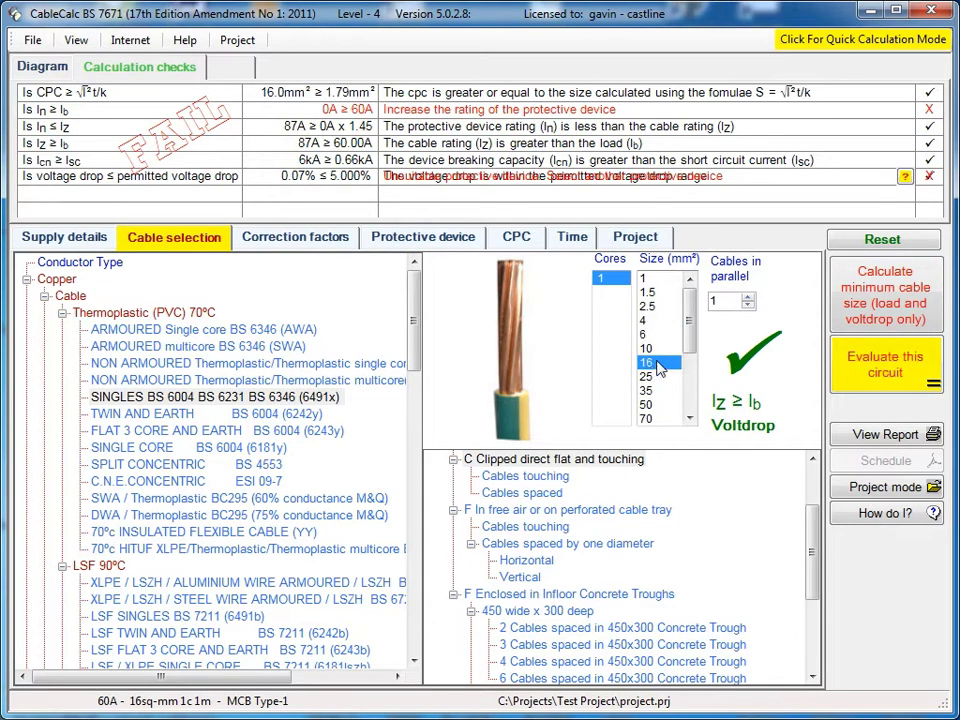
click(308, 243)
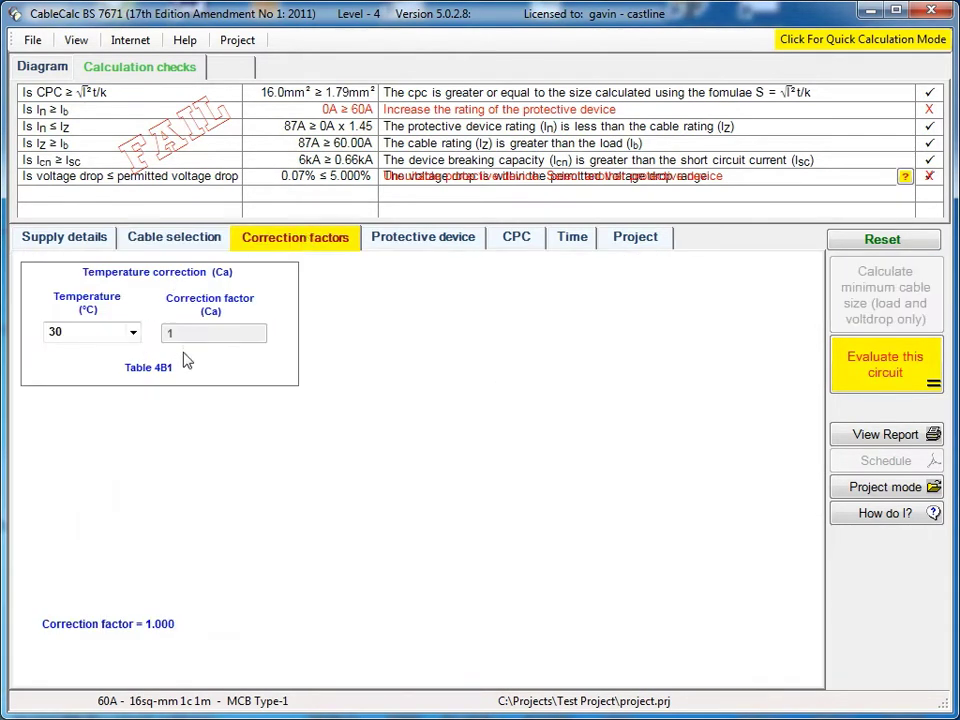
Protect the circuit with a 60A HRC Fuse BS 1361 and re-evaluate so all checks pass.
click(417, 240)
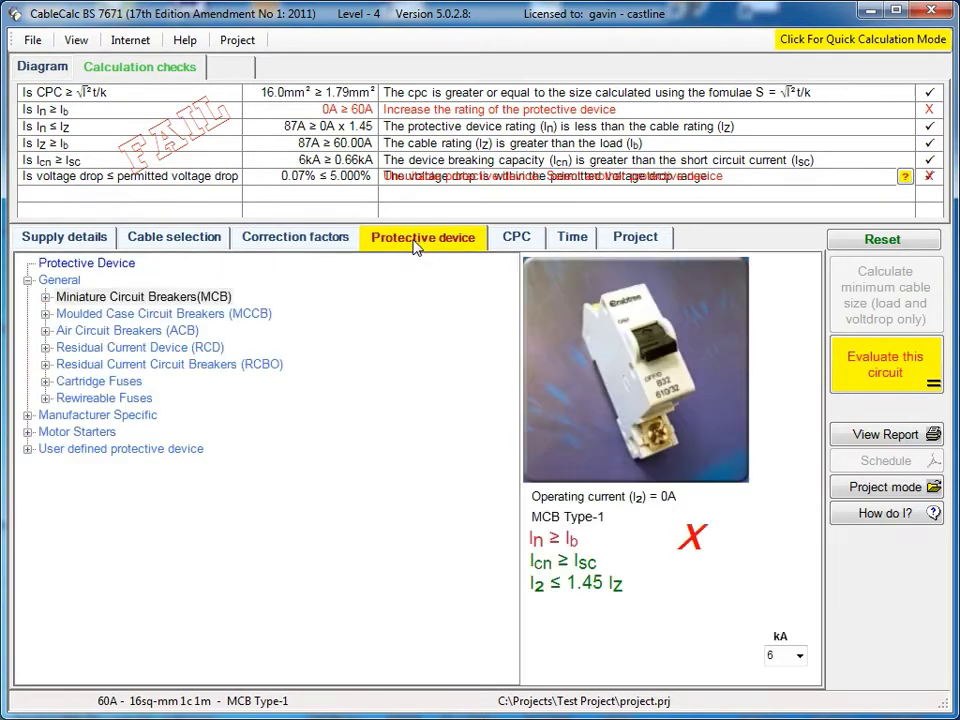
click(44, 381)
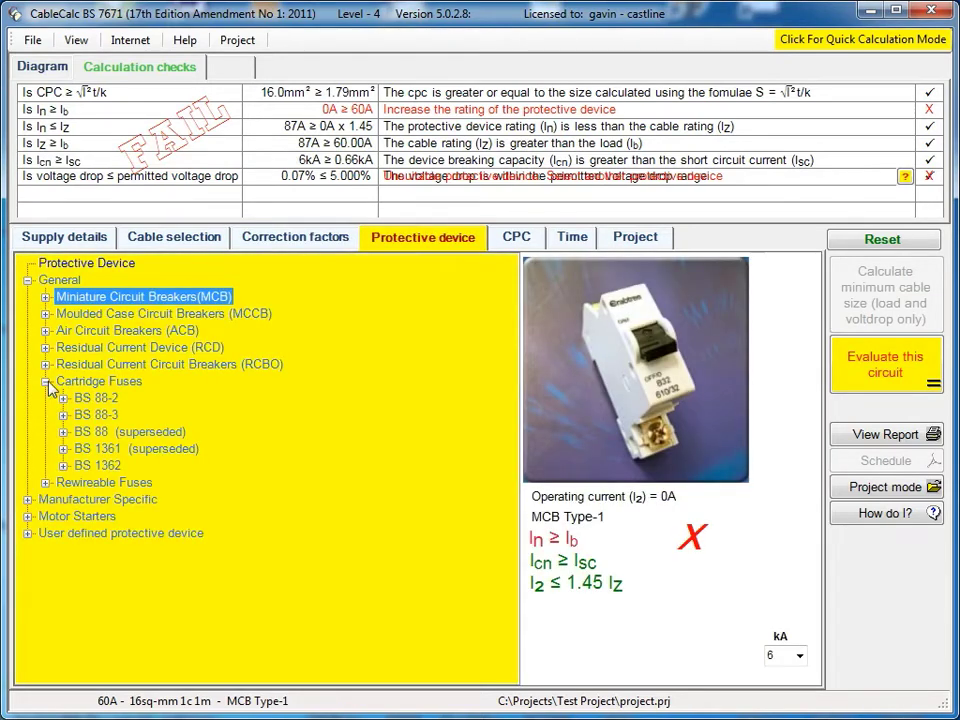
click(63, 449)
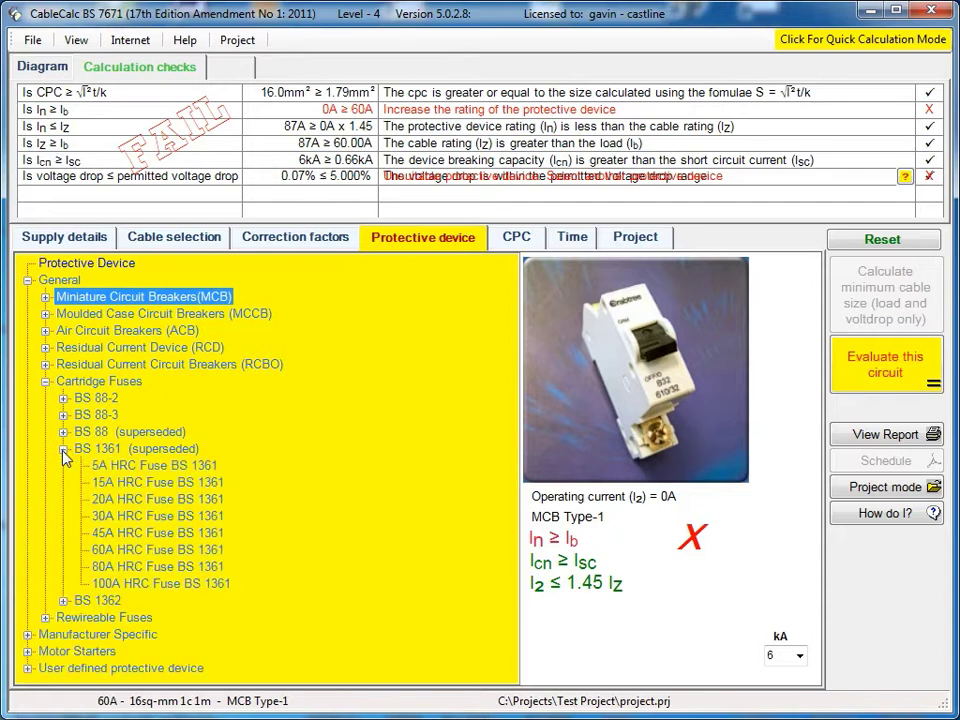
click(127, 550)
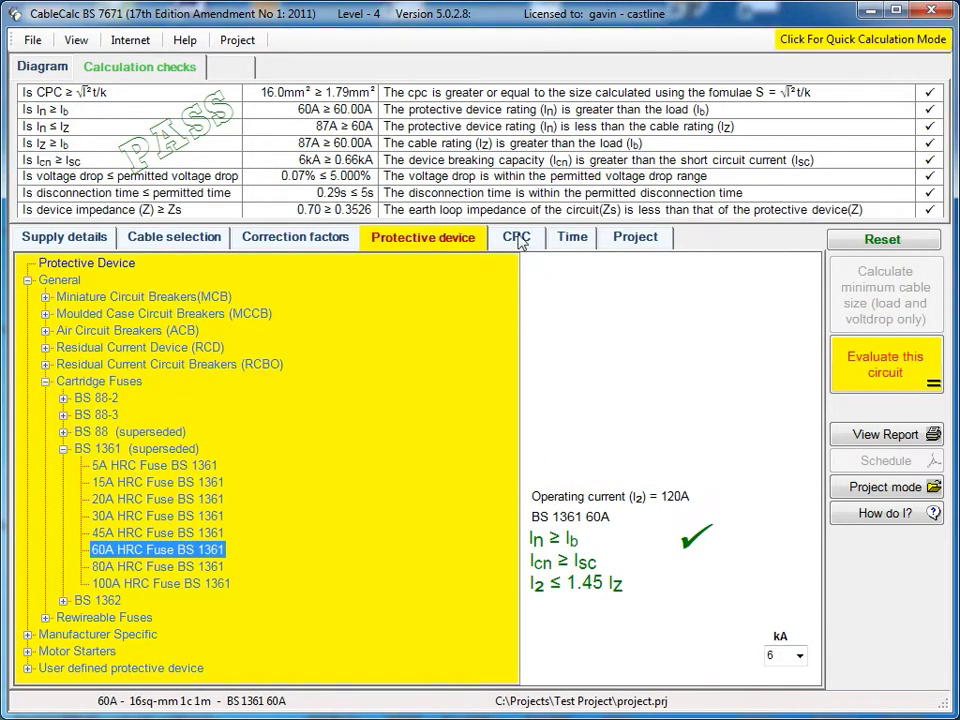
click(884, 368)
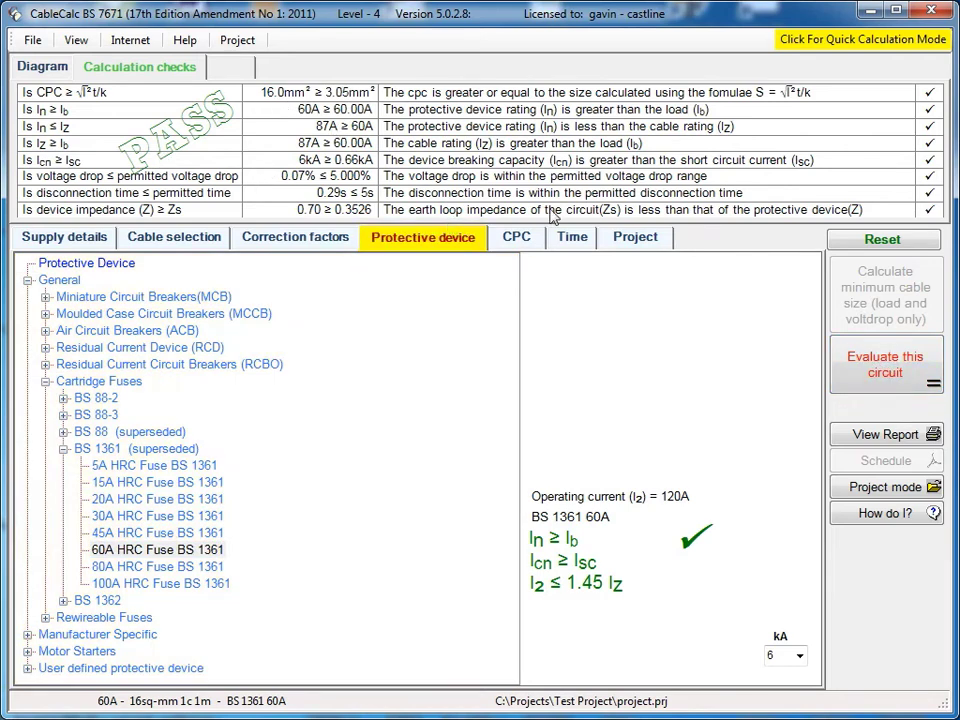
click(632, 240)
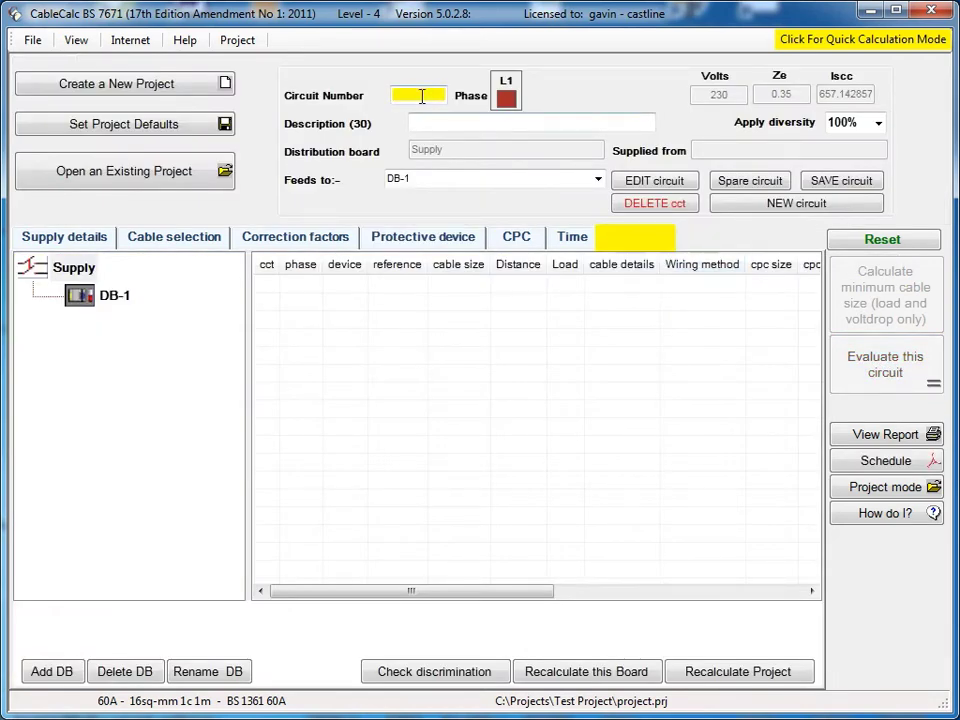
Save the Tails circuit from the Supply, set to feed DB-1.
click(468, 121)
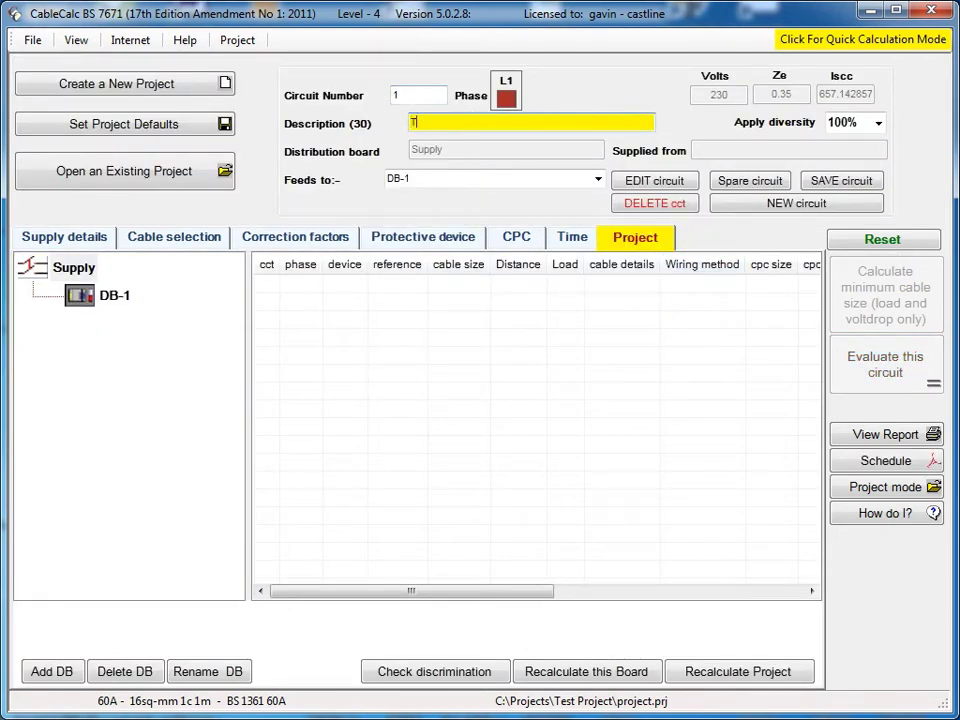
click(597, 180)
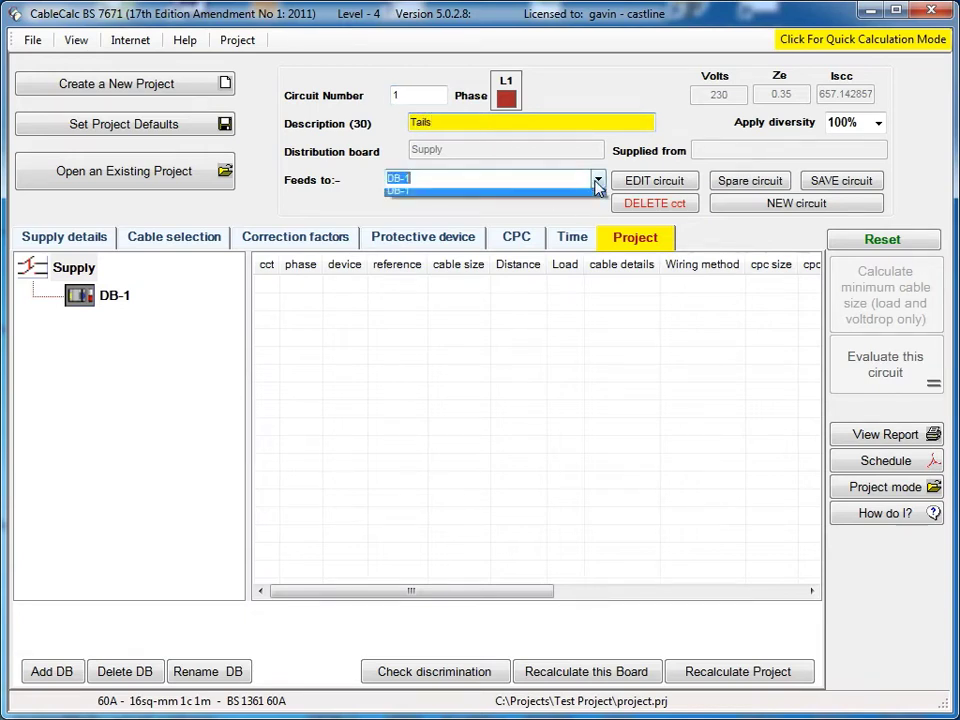
click(398, 196)
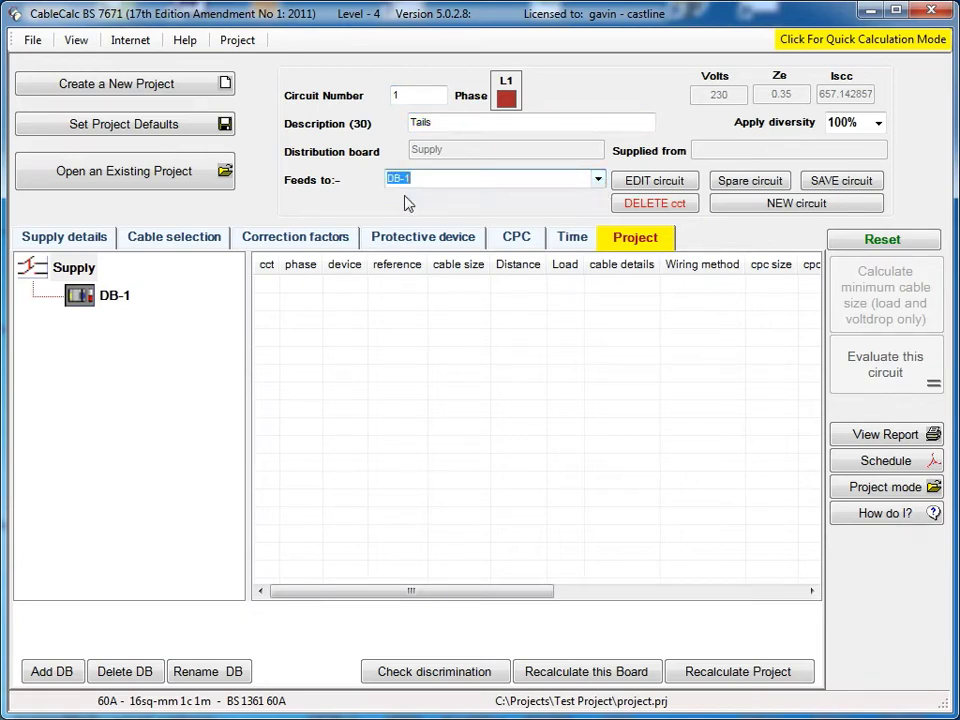
click(847, 186)
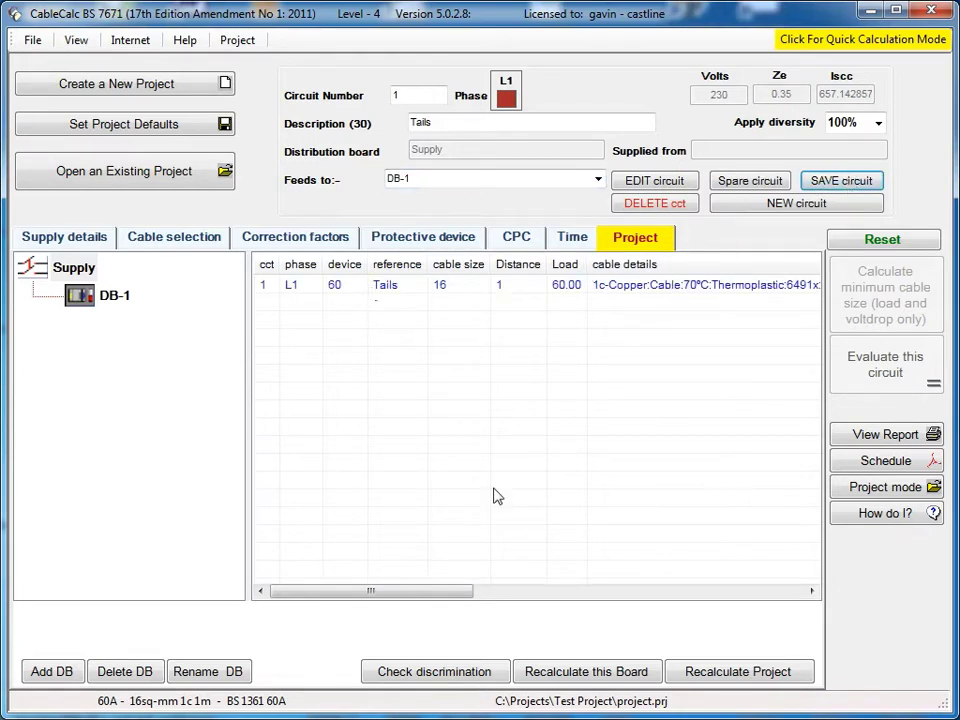
Open DB-1's empty circuit list and begin adding another distribution board.
drag(425, 596, 390, 606)
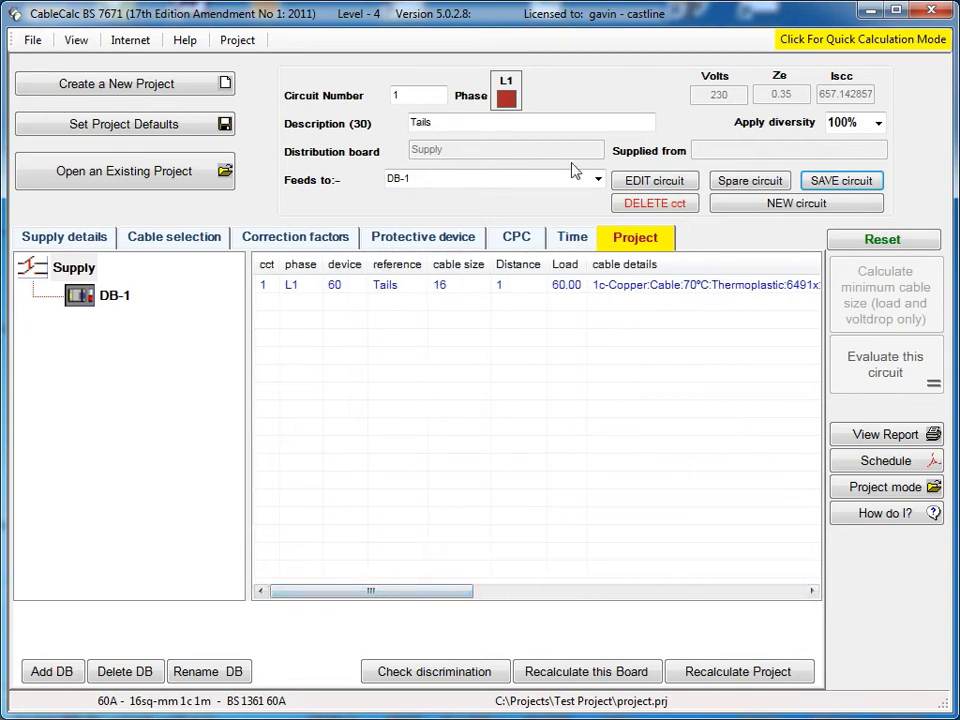
click(108, 298)
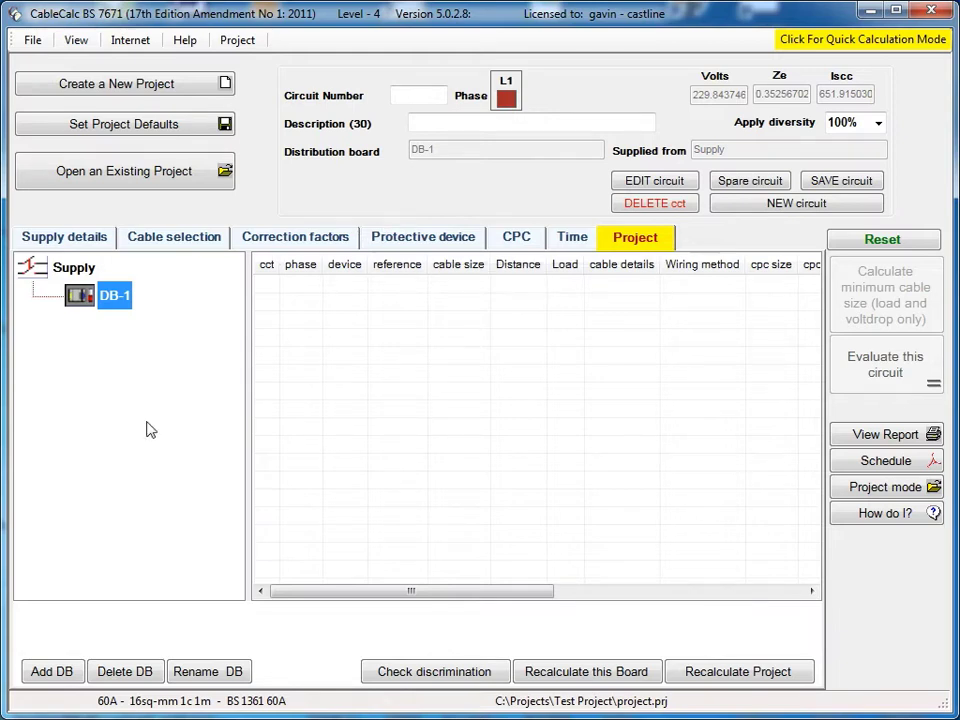
click(40, 675)
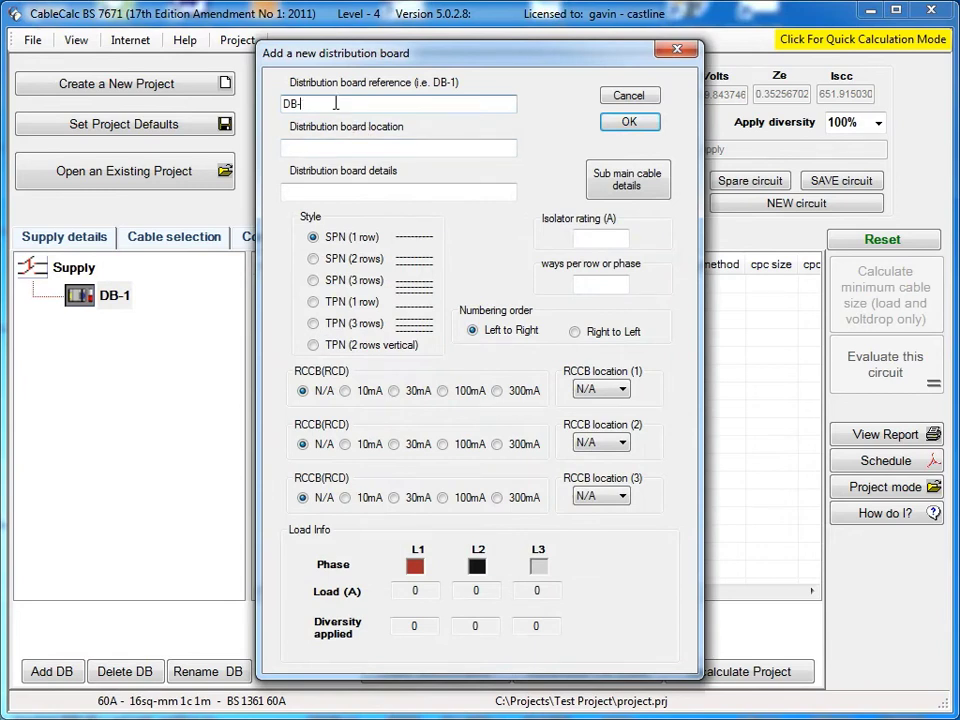
Create distribution board DB-Garage beneath DB-1, then reselect DB-1.
text(Garage)
click(629, 121)
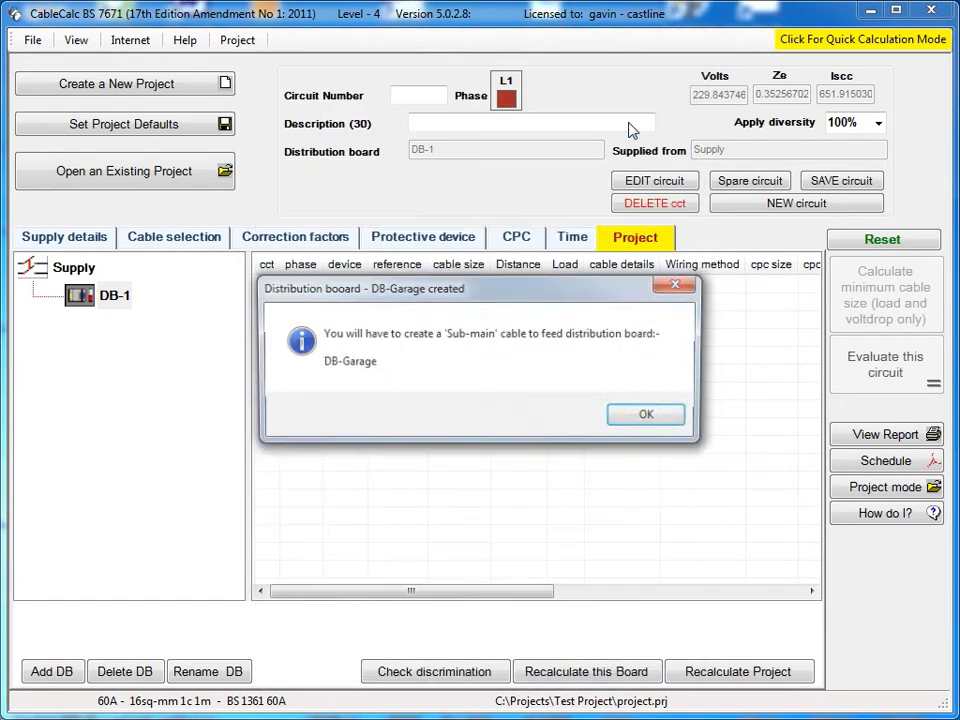
click(652, 420)
click(113, 298)
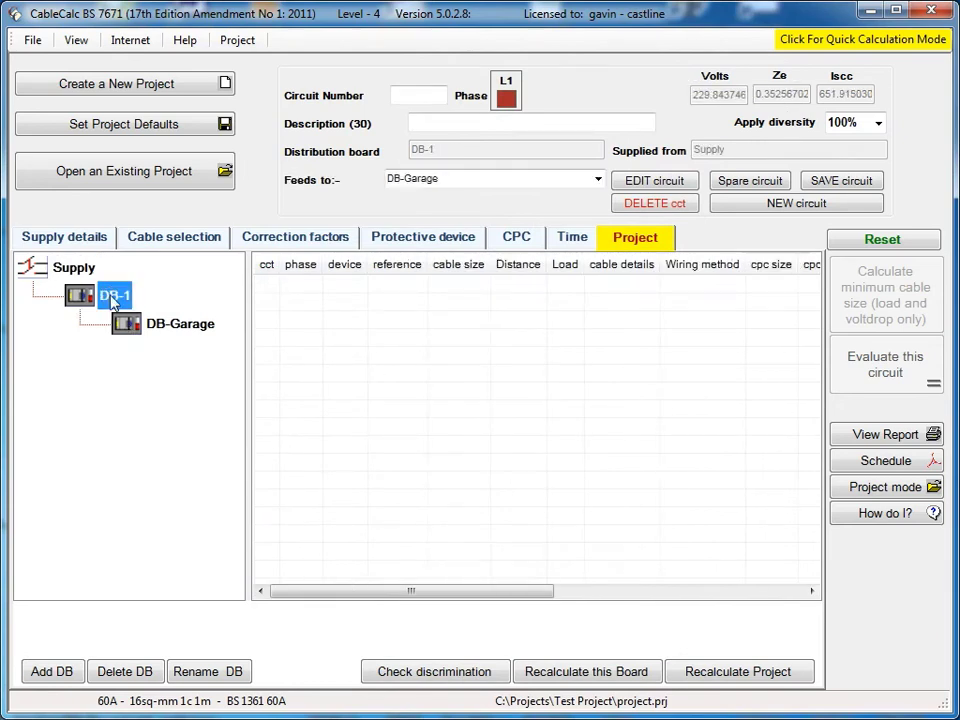
Start a new sub-main circuit on DB-1 with a 40 A load over 8 metres.
click(818, 209)
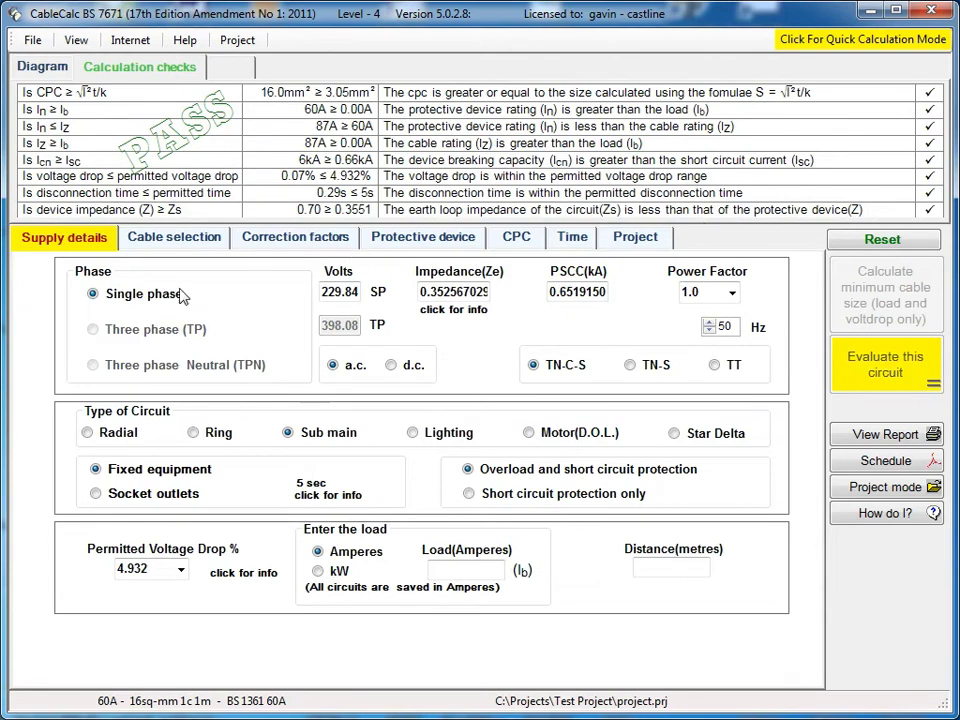
click(320, 436)
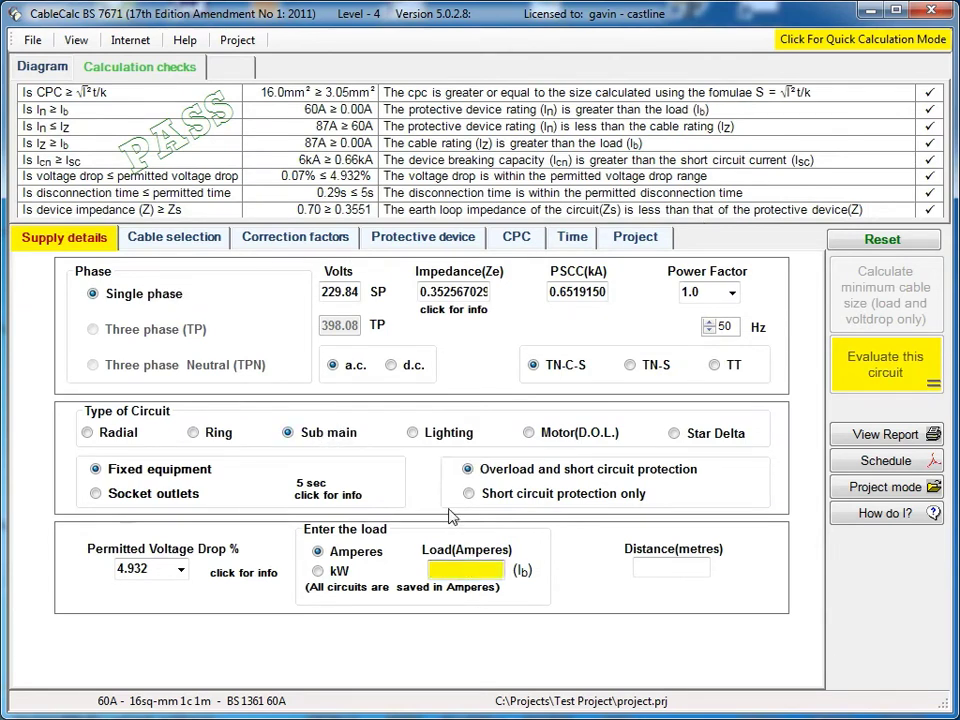
text(40)
click(648, 565)
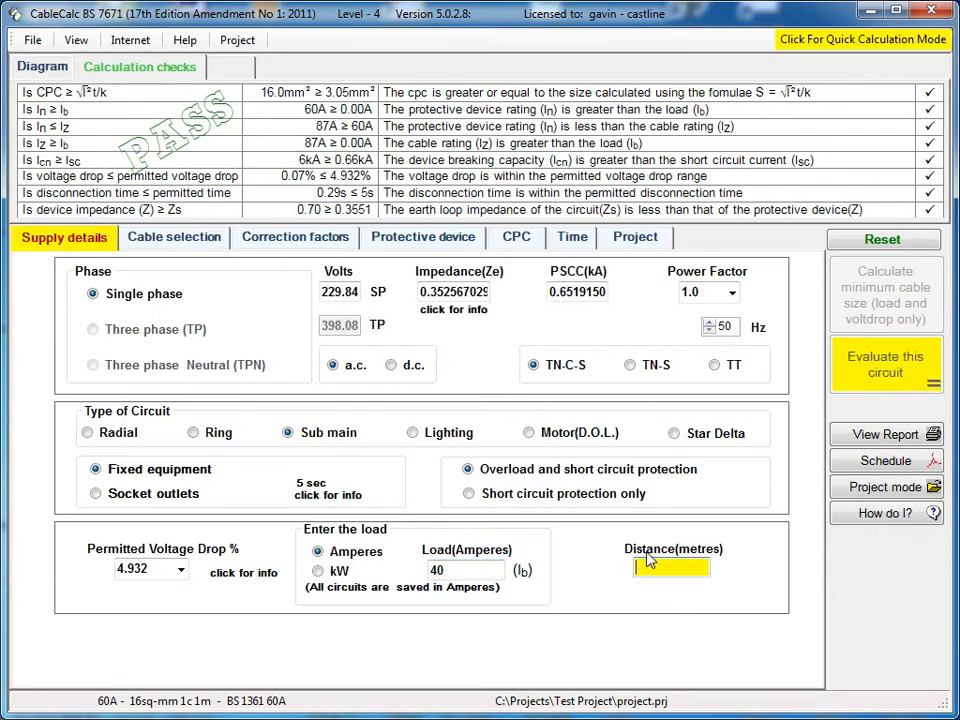
text(8)
click(198, 240)
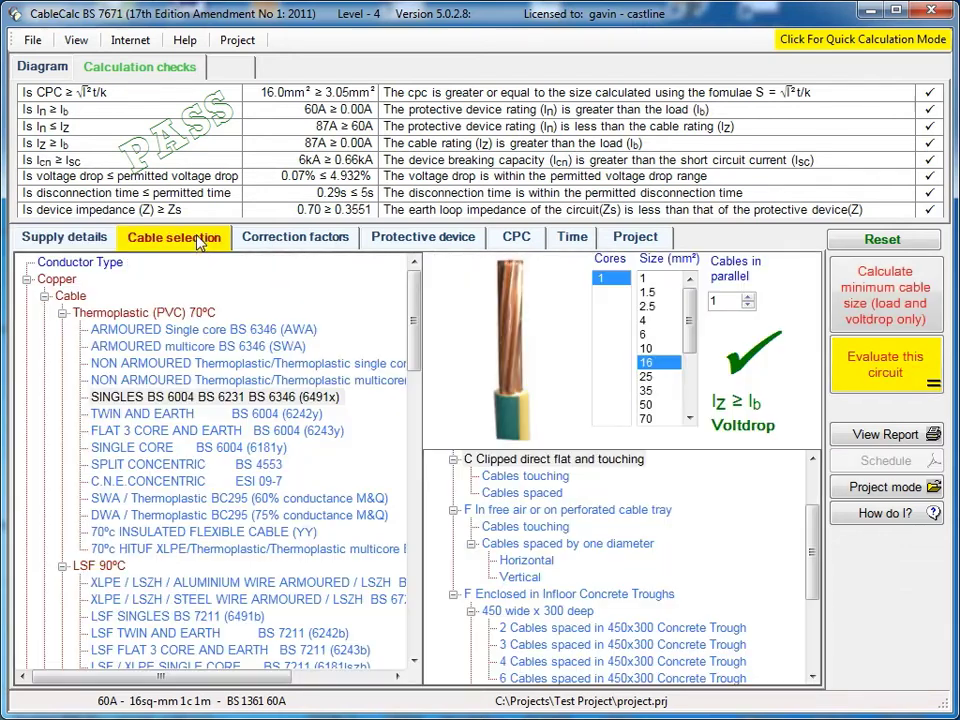
Choose armoured multicore SWA cable direct in ground and calculate the 6 mm² minimum size.
click(153, 348)
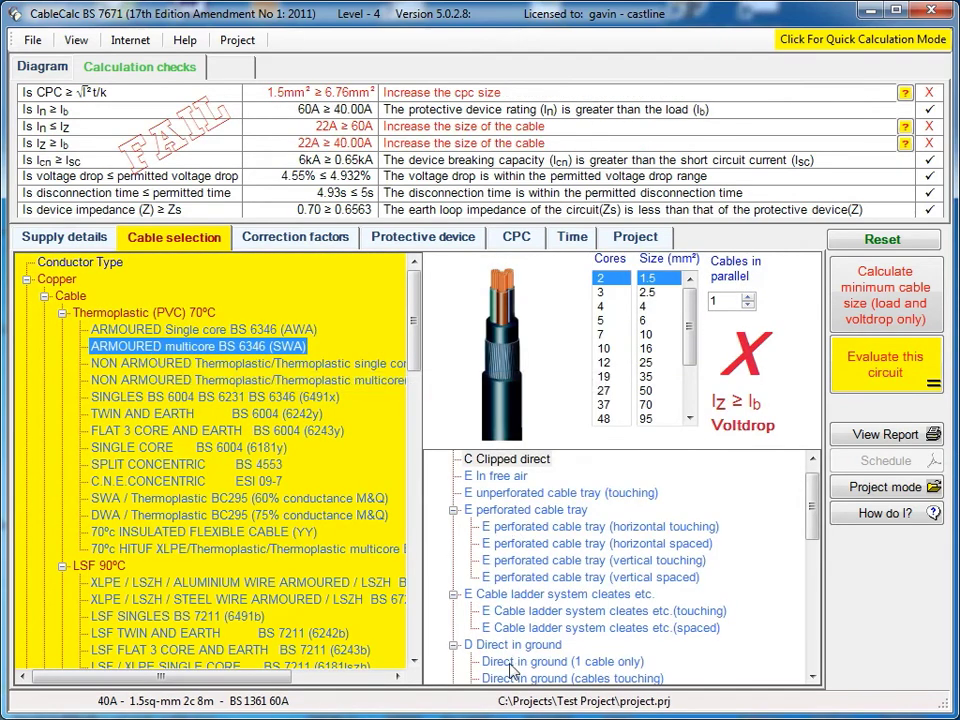
click(510, 662)
click(890, 312)
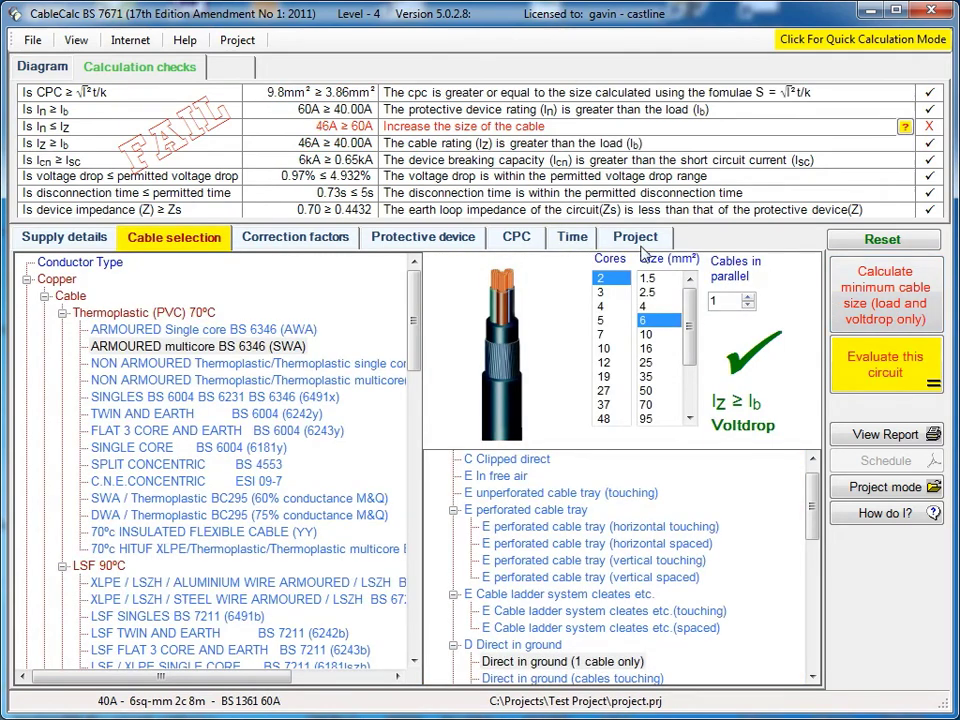
click(288, 240)
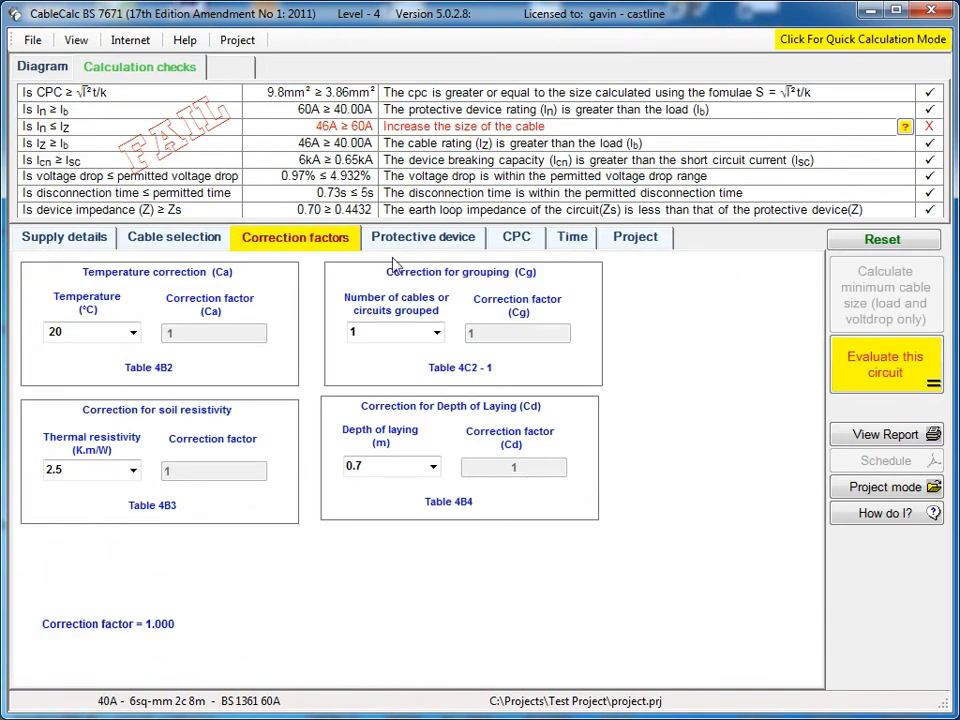
Protect the garage sub-main with a 40A Type B miniature circuit breaker.
click(427, 247)
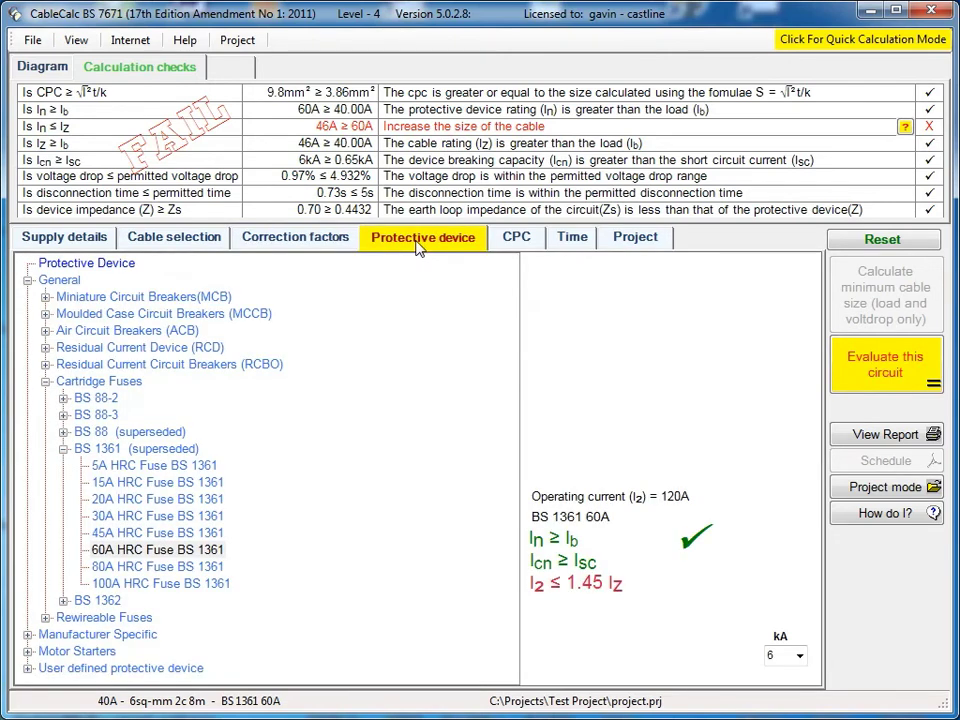
click(45, 297)
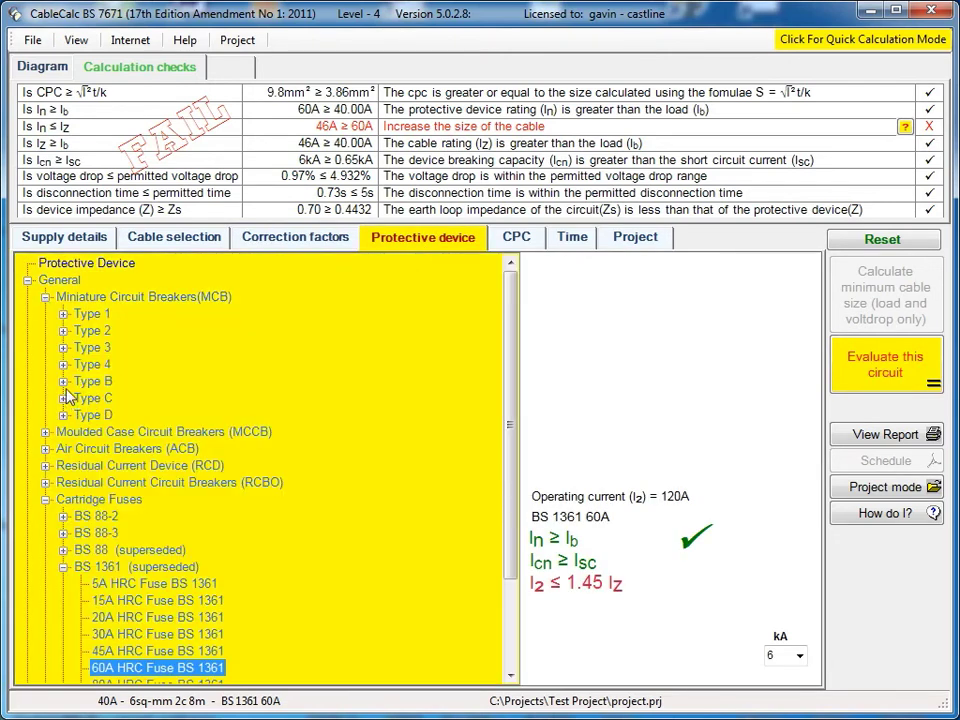
click(63, 381)
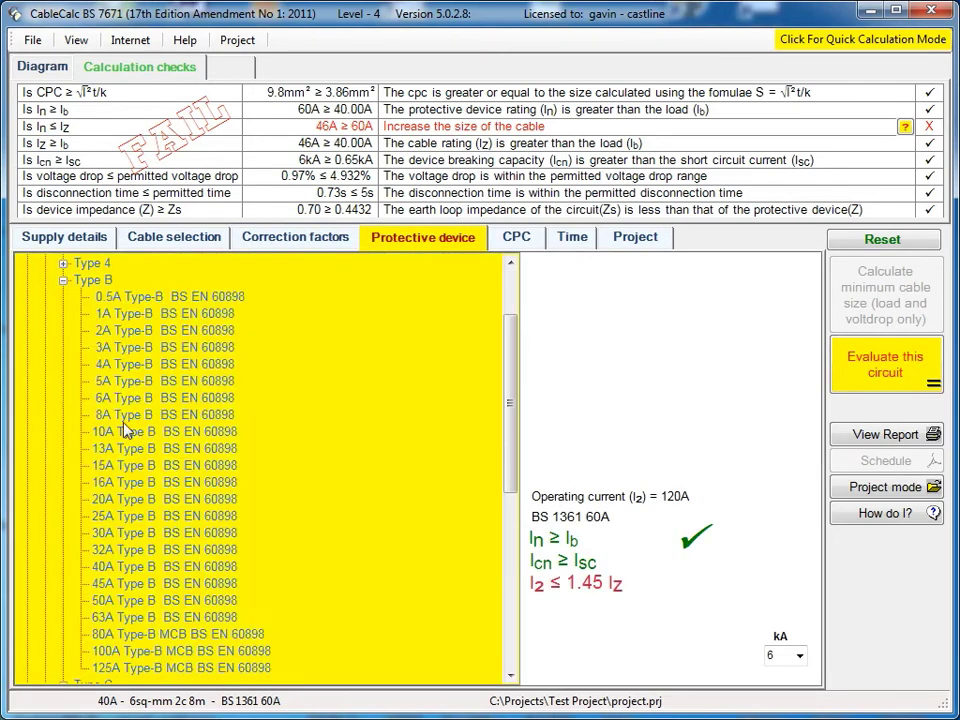
click(131, 566)
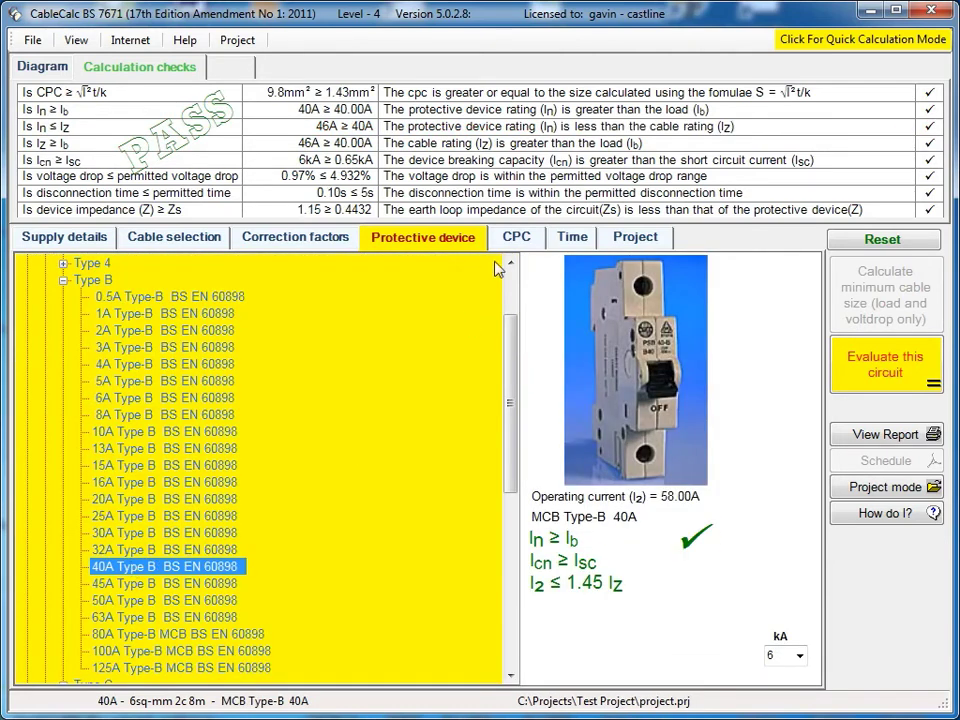
Review the CPC settings, evaluate the sub-main so every check passes, and return to the project overview.
click(515, 240)
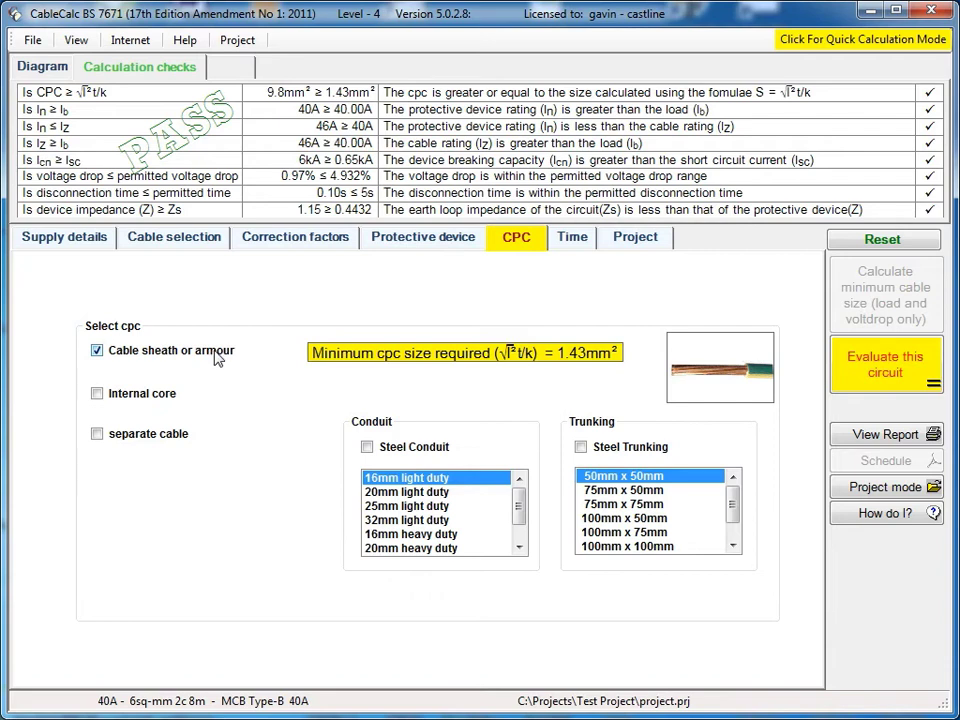
click(885, 368)
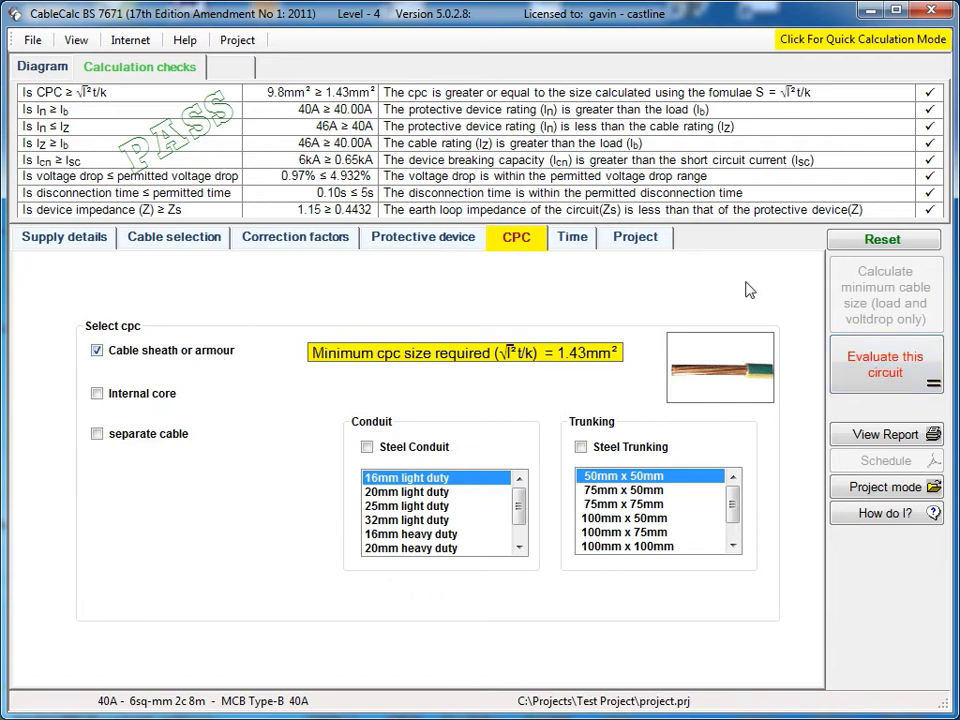
click(626, 238)
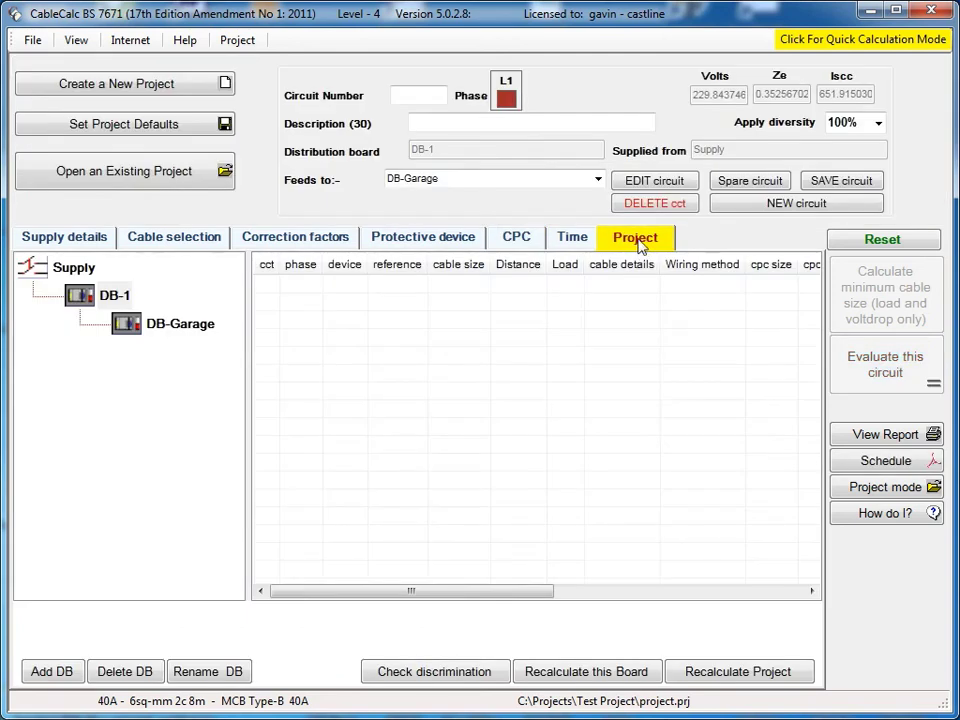
Save DB-1 circuit 1, 'Feed to garage', feeding DB-Garage, then view DB-Garage's circuit list.
click(430, 95)
text(1)
click(455, 123)
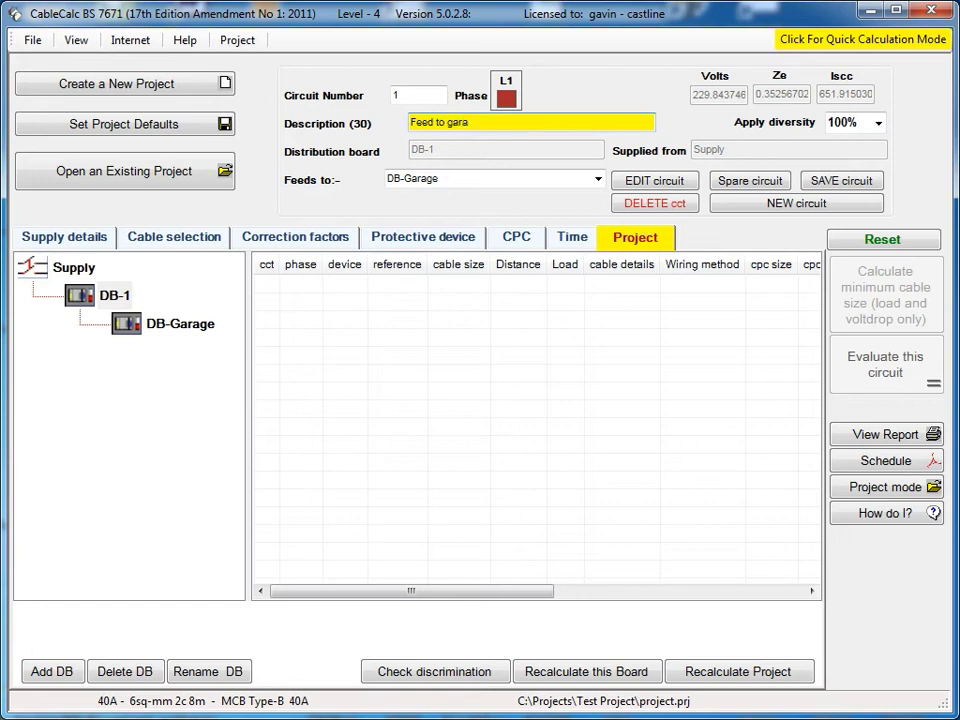
click(518, 184)
click(598, 179)
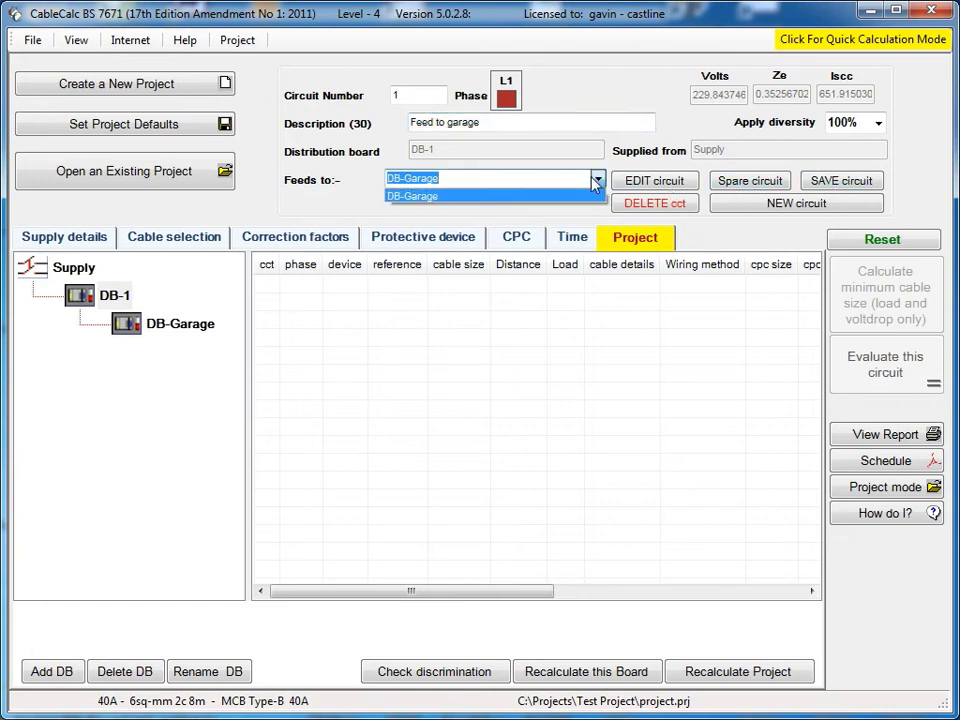
click(440, 197)
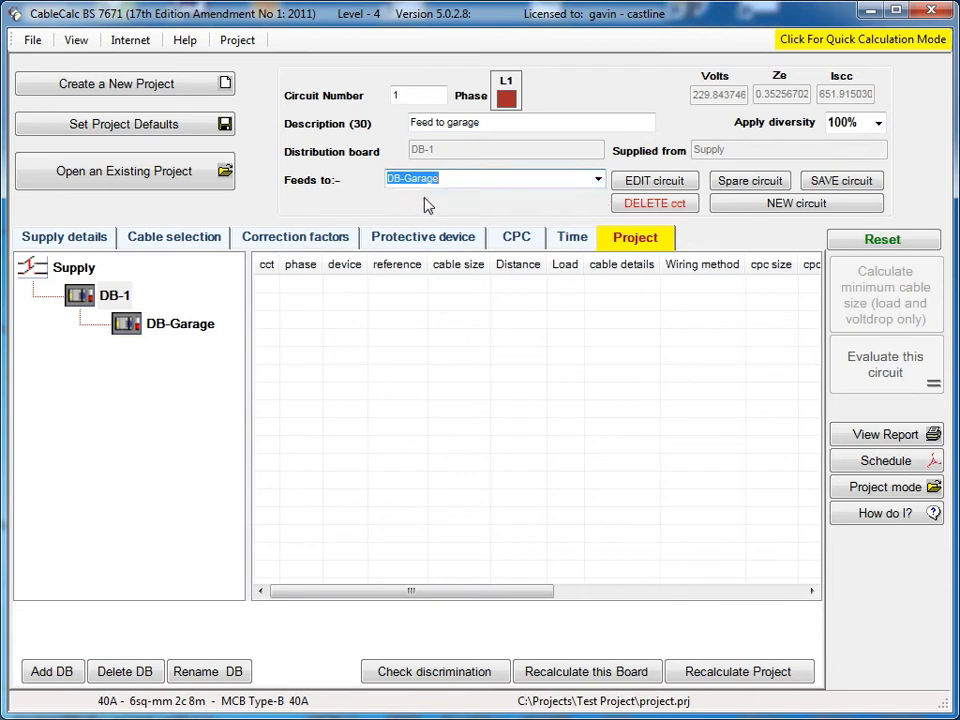
click(838, 183)
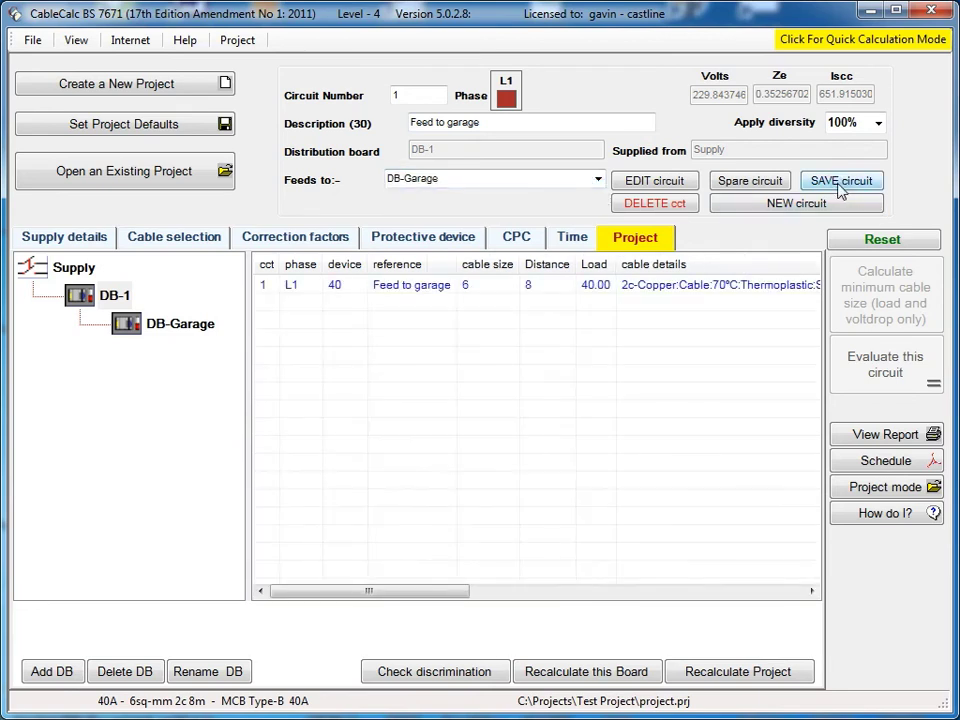
click(172, 336)
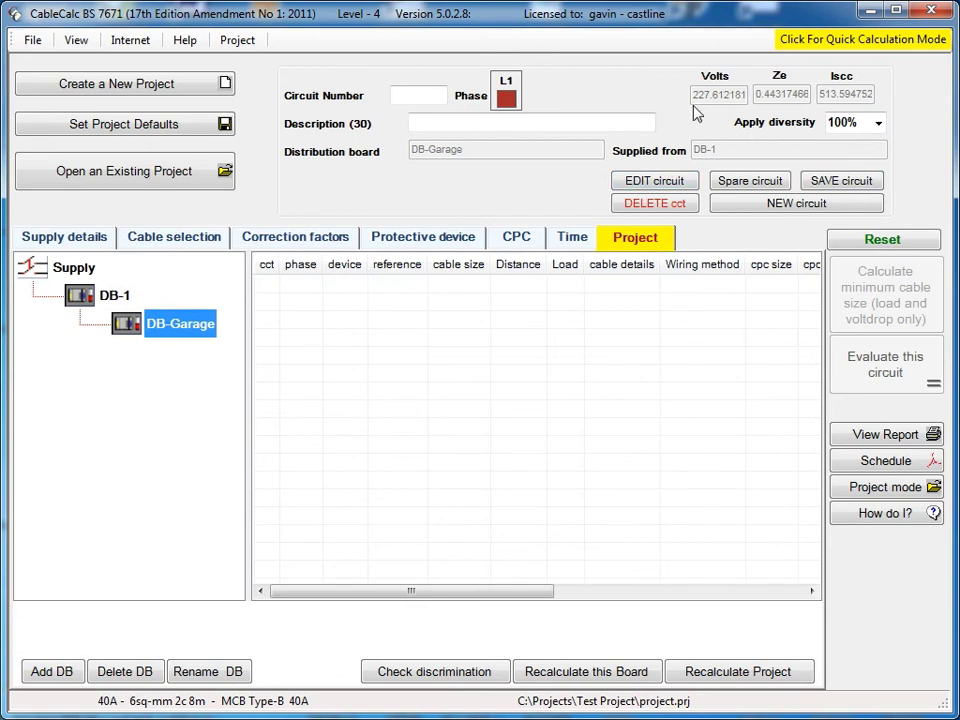